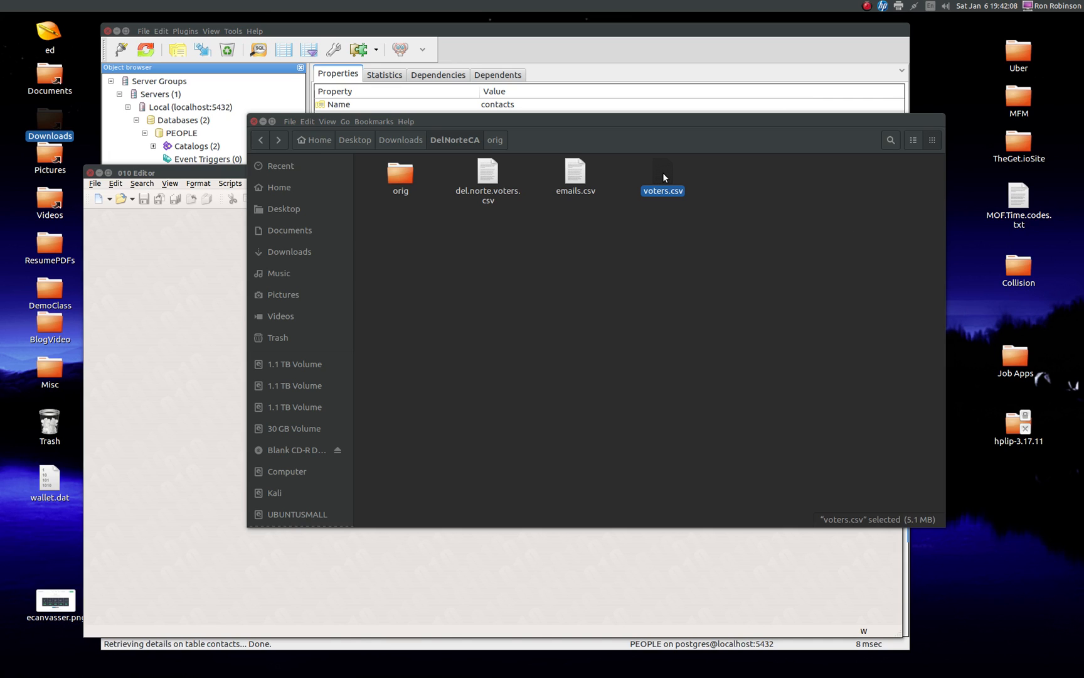
Step: Open voters.csv from the DelNorteCA folder in 010 Editor and select the two lines of its split header
{"action": "left_click_drag", "start_coordinate": [662, 171], "coordinate": [168, 259]}
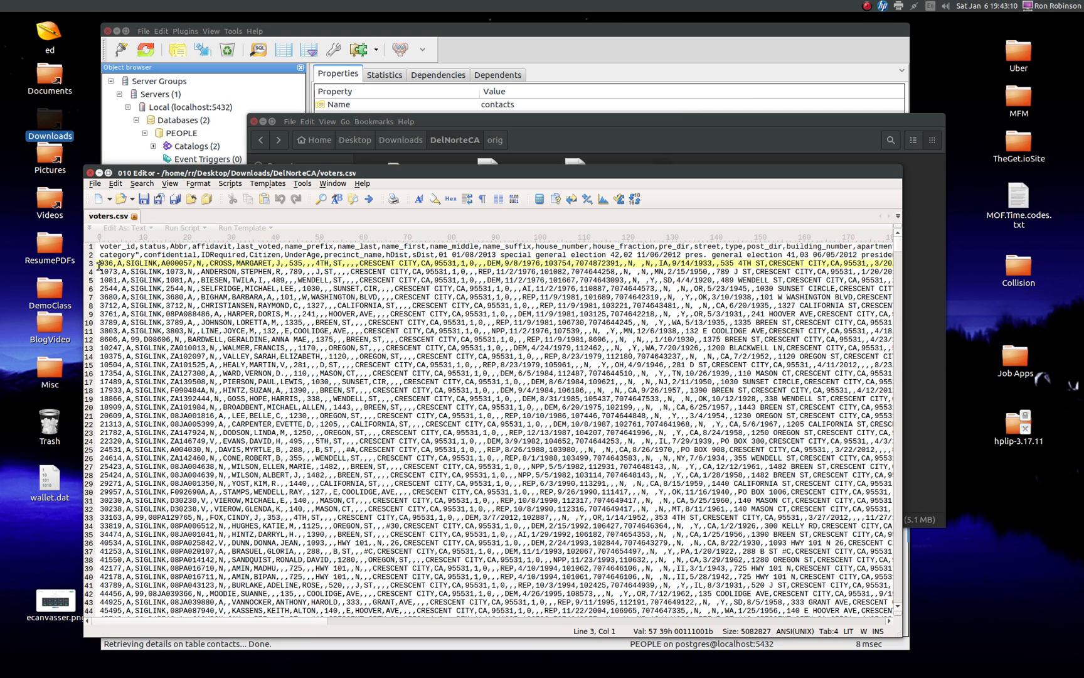
{"action": "left_click", "coordinate": [92, 254]}
{"action": "left_click_drag", "start_coordinate": [93, 253], "coordinate": [92, 248]}
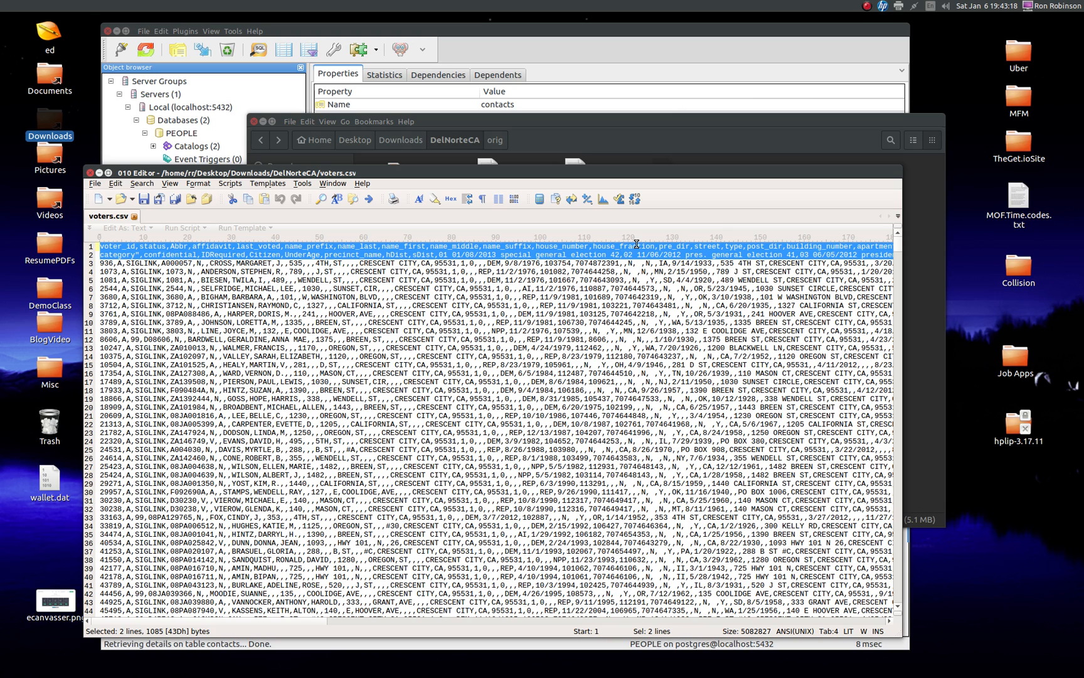
Step: Join the second header line, starting with category", onto the end of line 1 by removing the line break
{"action": "left_click", "coordinate": [139, 256]}
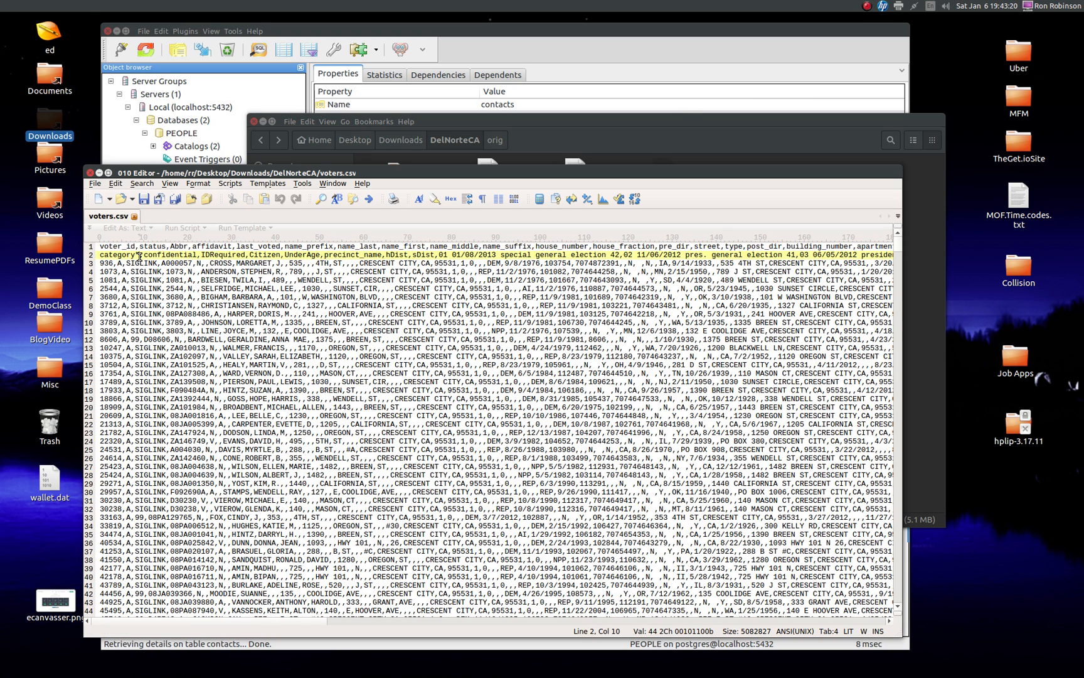
{"action": "left_click_drag", "start_coordinate": [134, 254], "coordinate": [138, 254]}
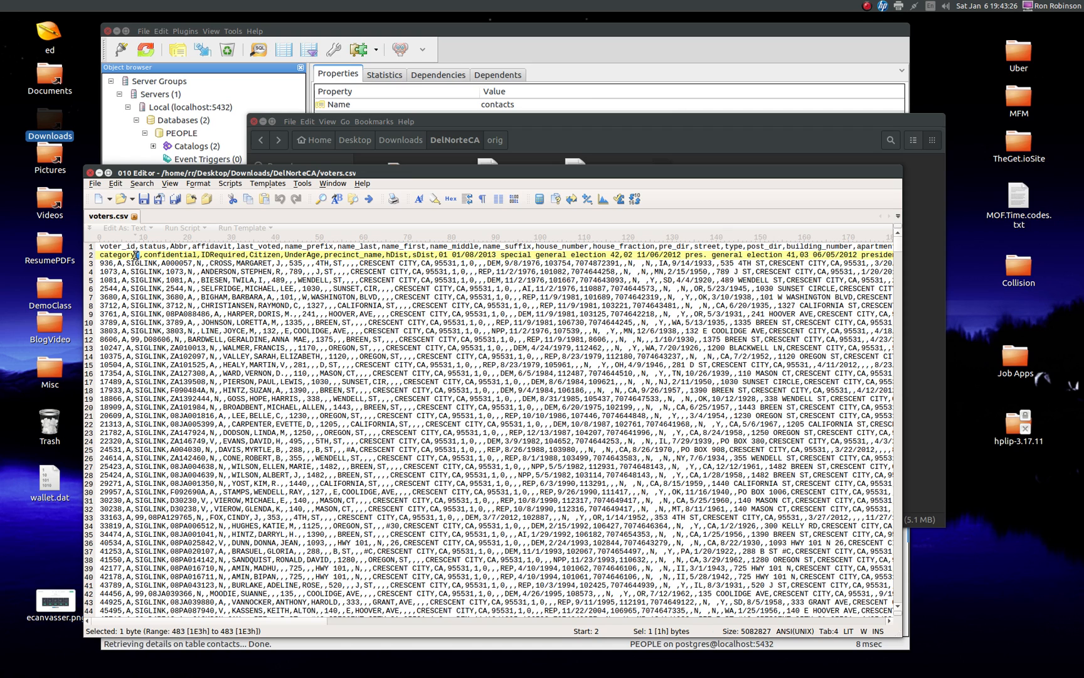
{"action": "left_click", "coordinate": [135, 255]}
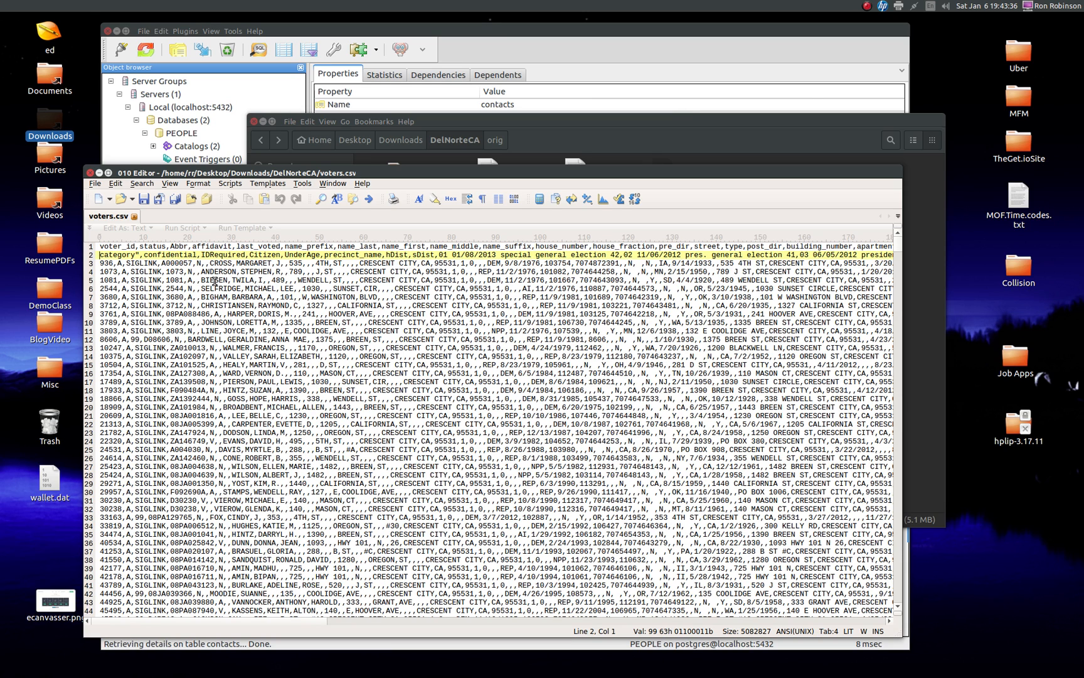
{"action": "key", "text": "BackSpace"}
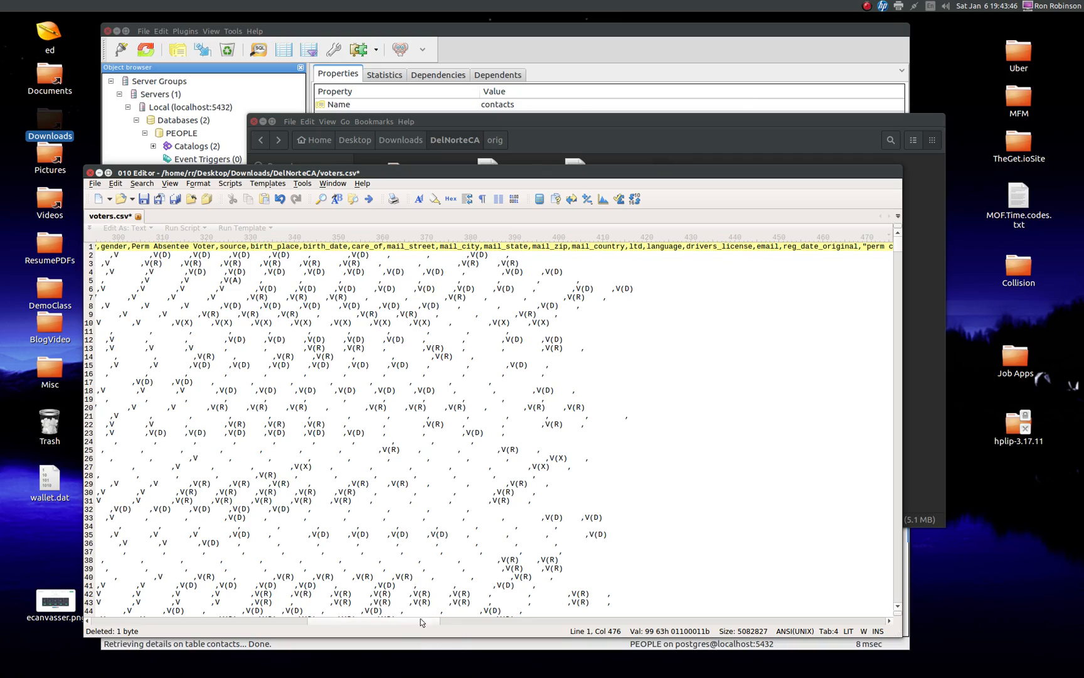
Step: Copy the complete header line of voters.csv into a new blank file
{"action": "left_click_drag", "start_coordinate": [411, 620], "coordinate": [163, 630]}
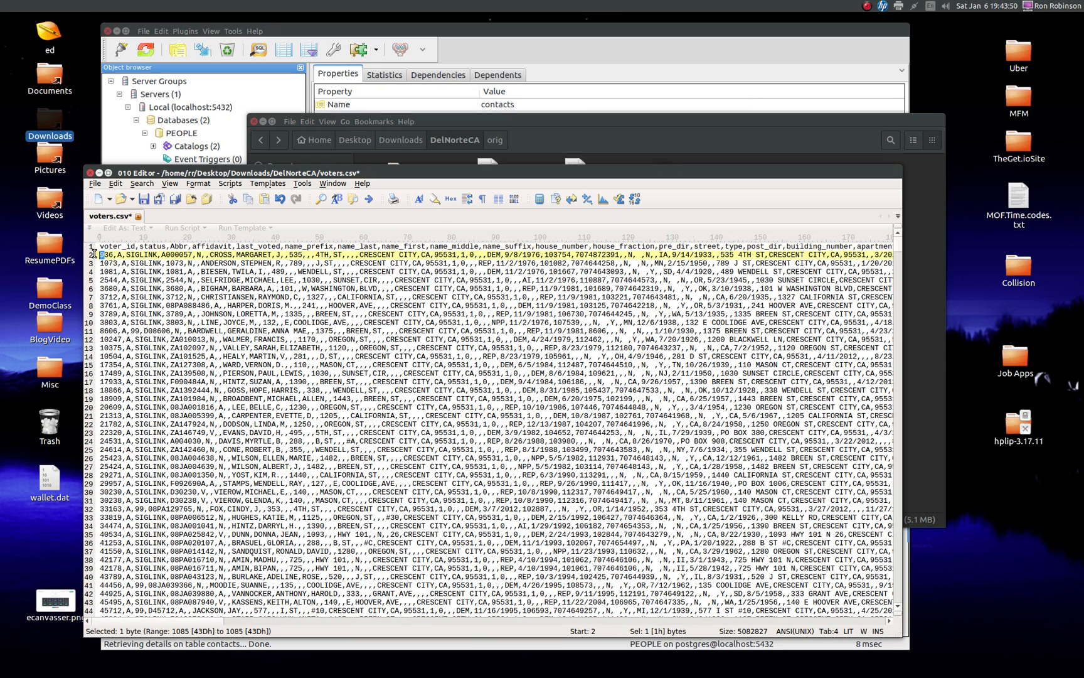
{"action": "left_click", "coordinate": [93, 247]}
{"action": "key", "text": "ctrl+c"}
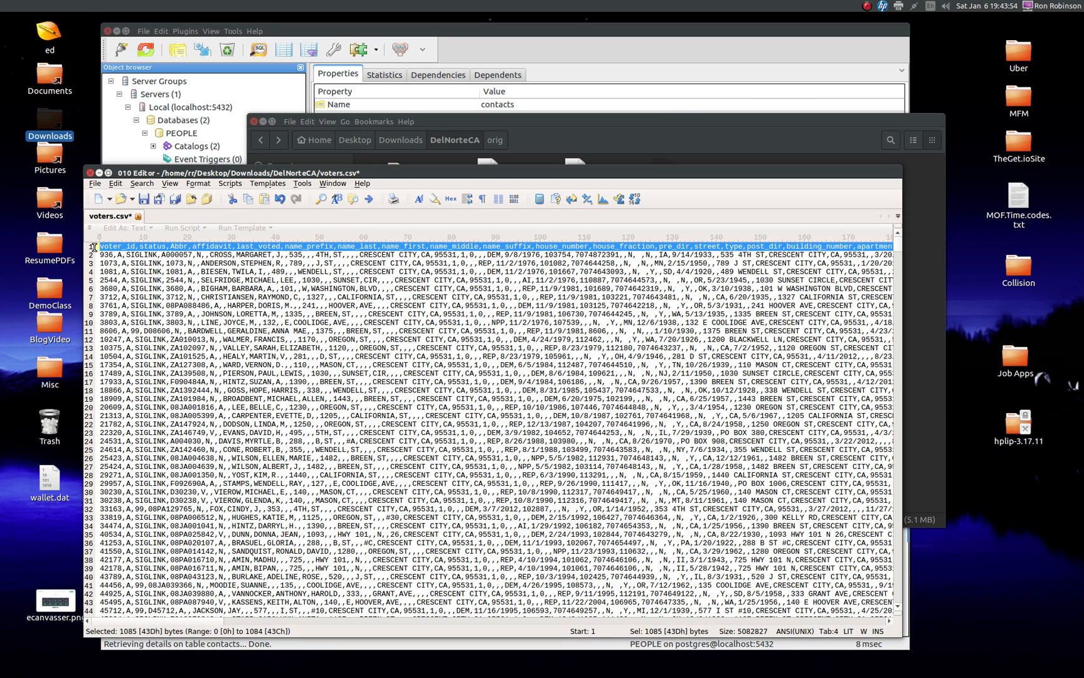
{"action": "left_click", "coordinate": [98, 200]}
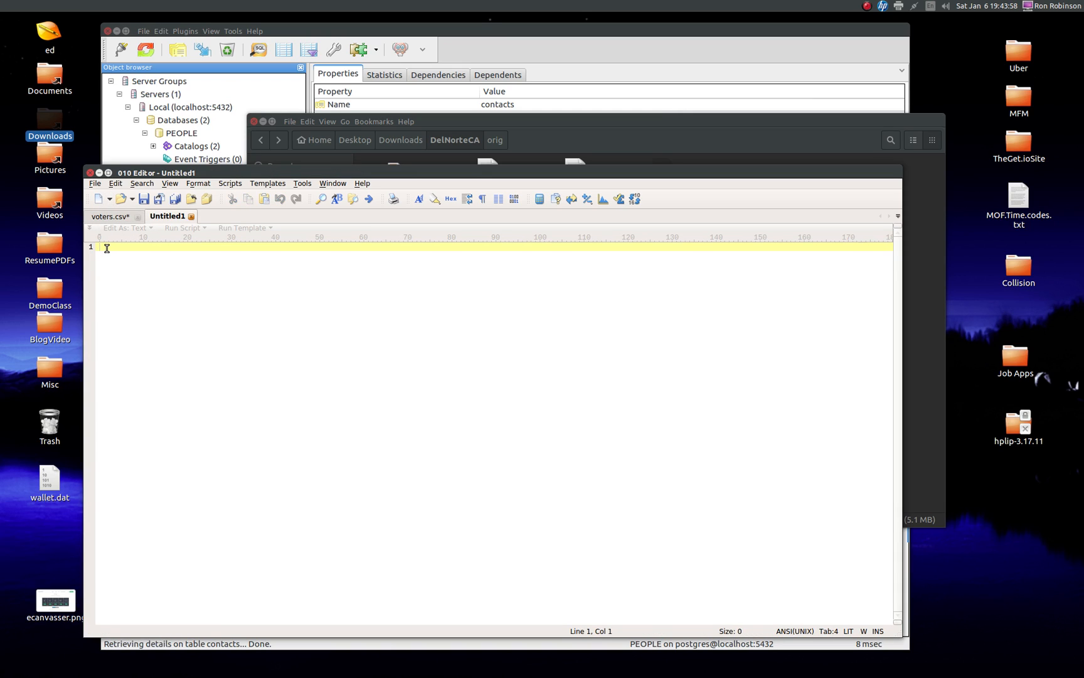
{"action": "key", "text": "ctrl+v"}
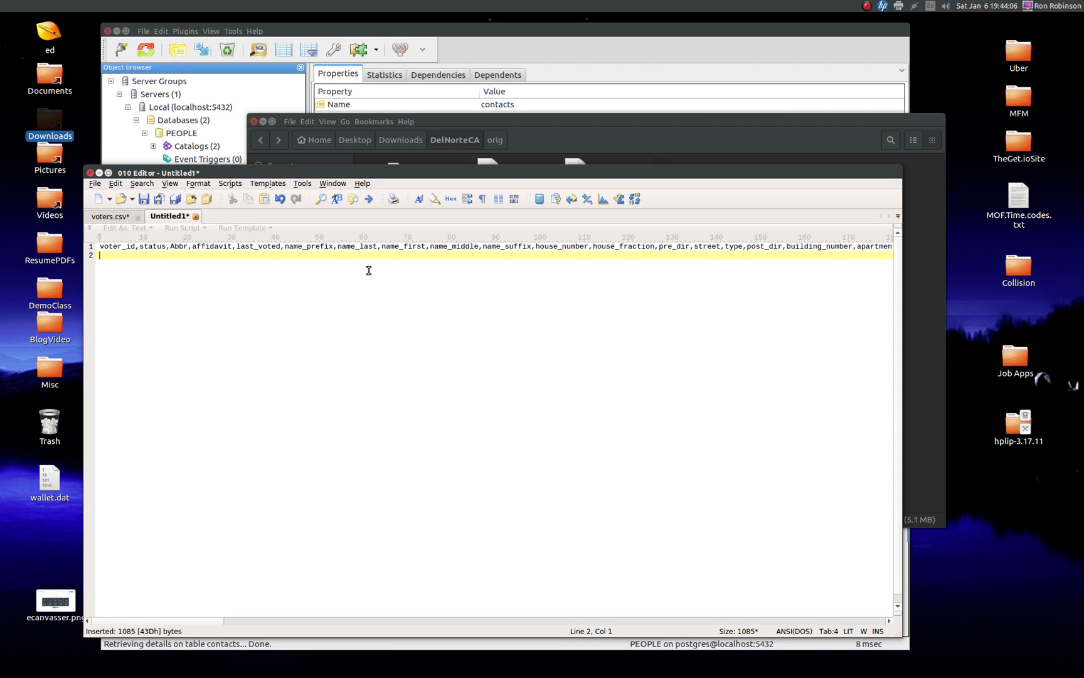
Step: Delete the period after "pres" in the 11/06/2012 general election column name
{"action": "left_click_drag", "start_coordinate": [207, 621], "coordinate": [539, 644]}
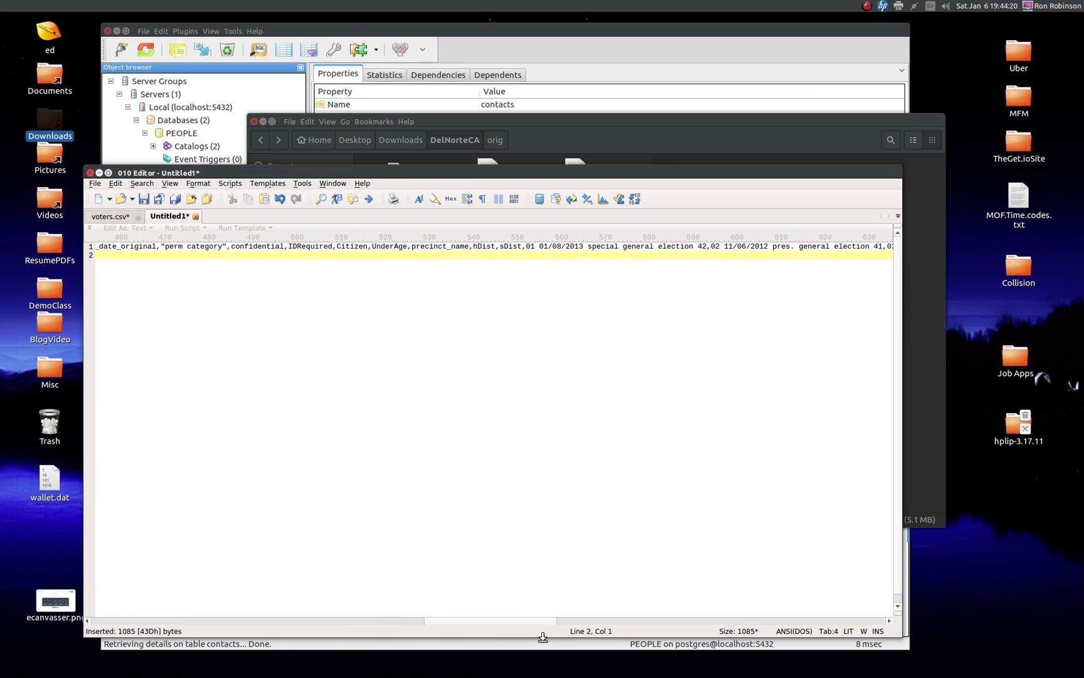
{"action": "left_click", "coordinate": [789, 248]}
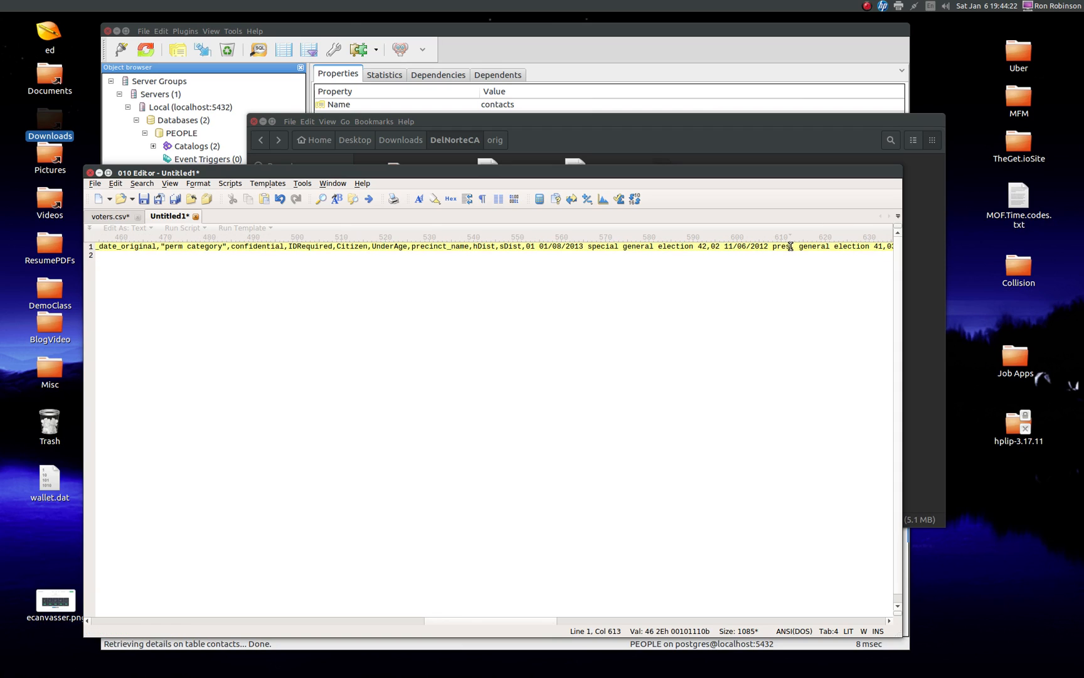
{"action": "key", "text": "Delete"}
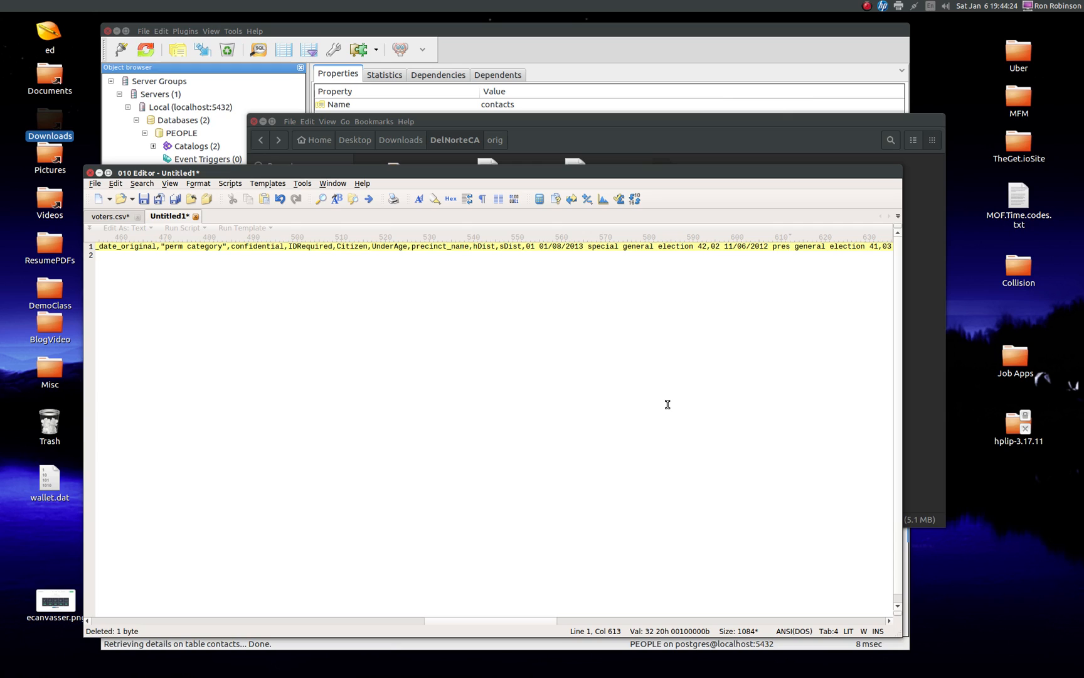
{"action": "key", "text": "Right"}
{"action": "left_click", "coordinate": [278, 259]}
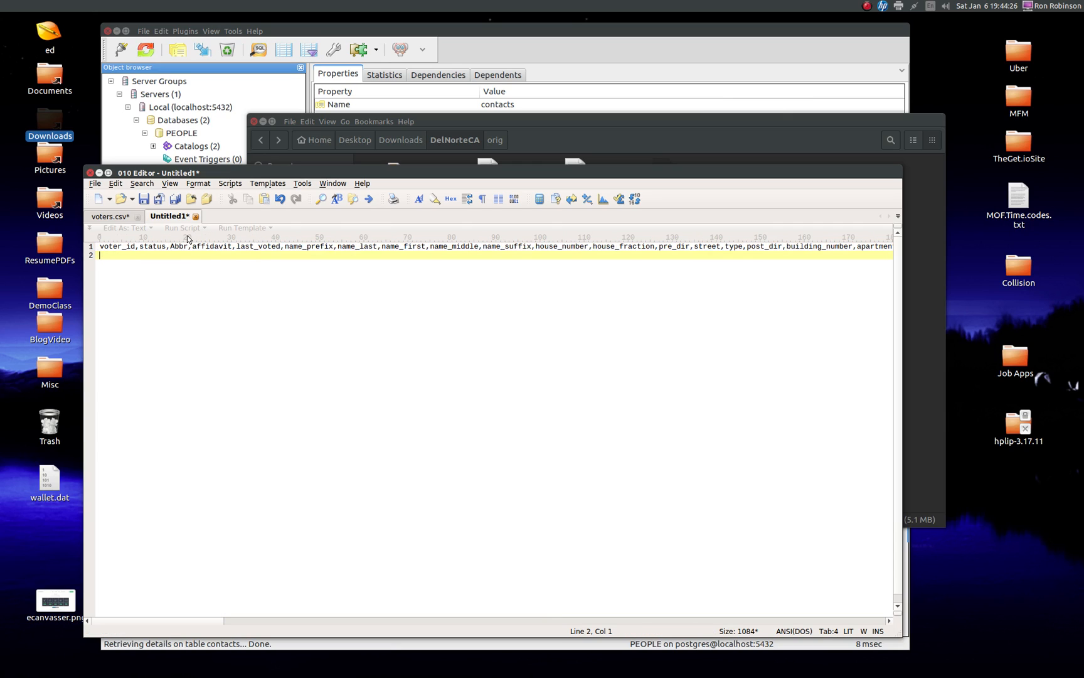
Step: Remove both double quotes around the "perm category" column name
{"action": "left_click", "coordinate": [532, 247]}
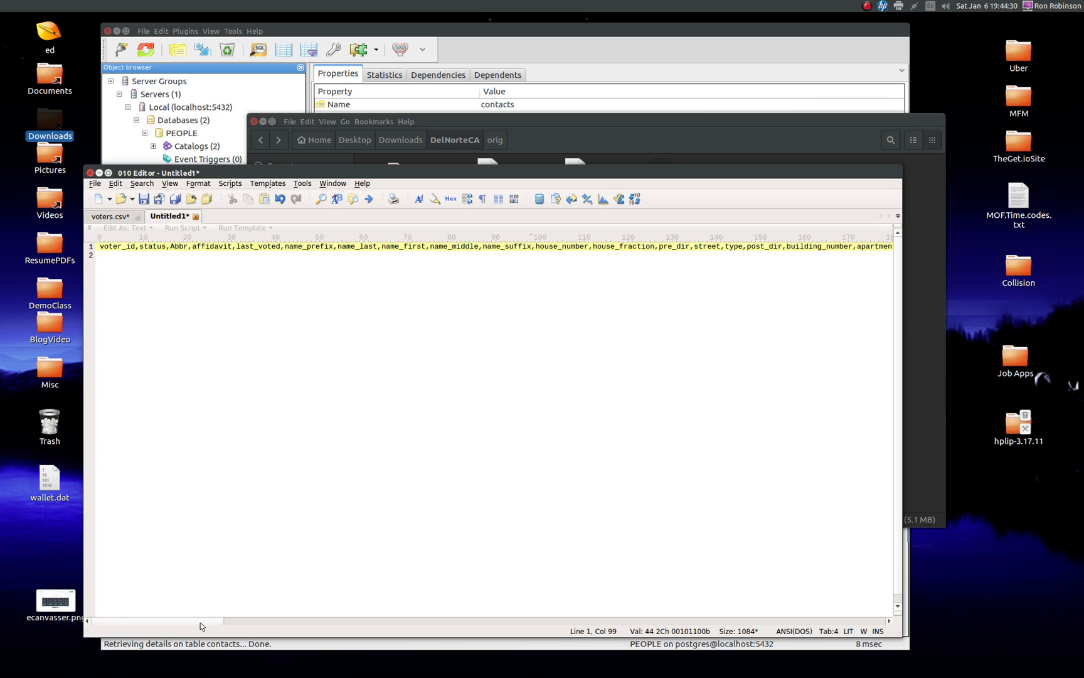
{"action": "left_click_drag", "start_coordinate": [200, 626], "coordinate": [448, 649]}
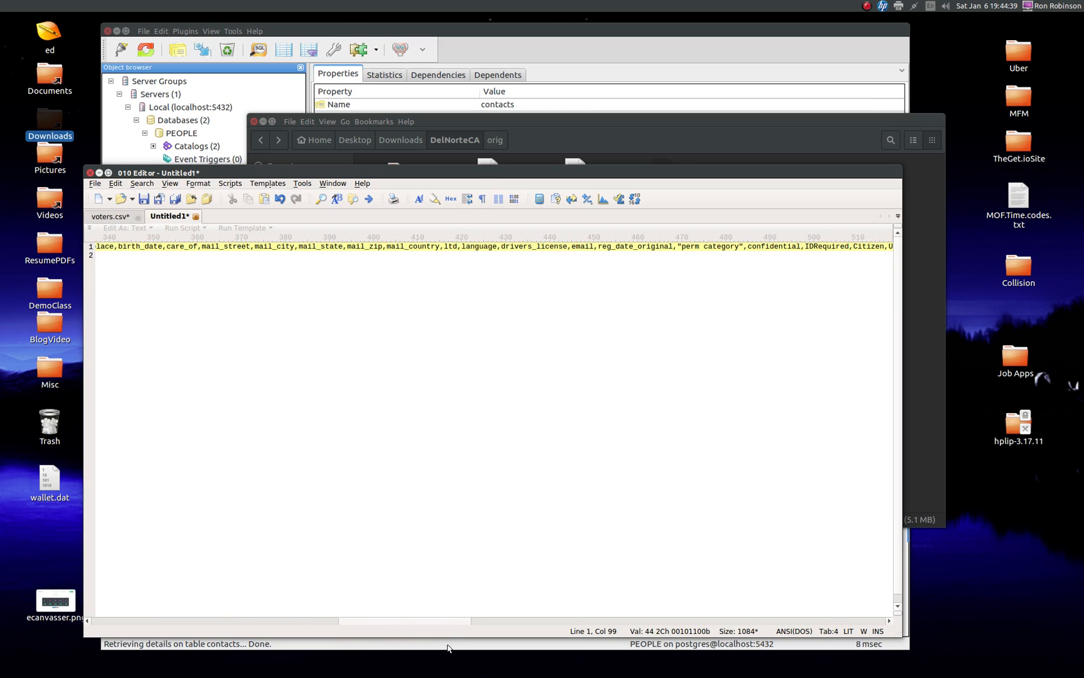
{"action": "left_click", "coordinate": [677, 246]}
{"action": "key", "text": "Delete"}
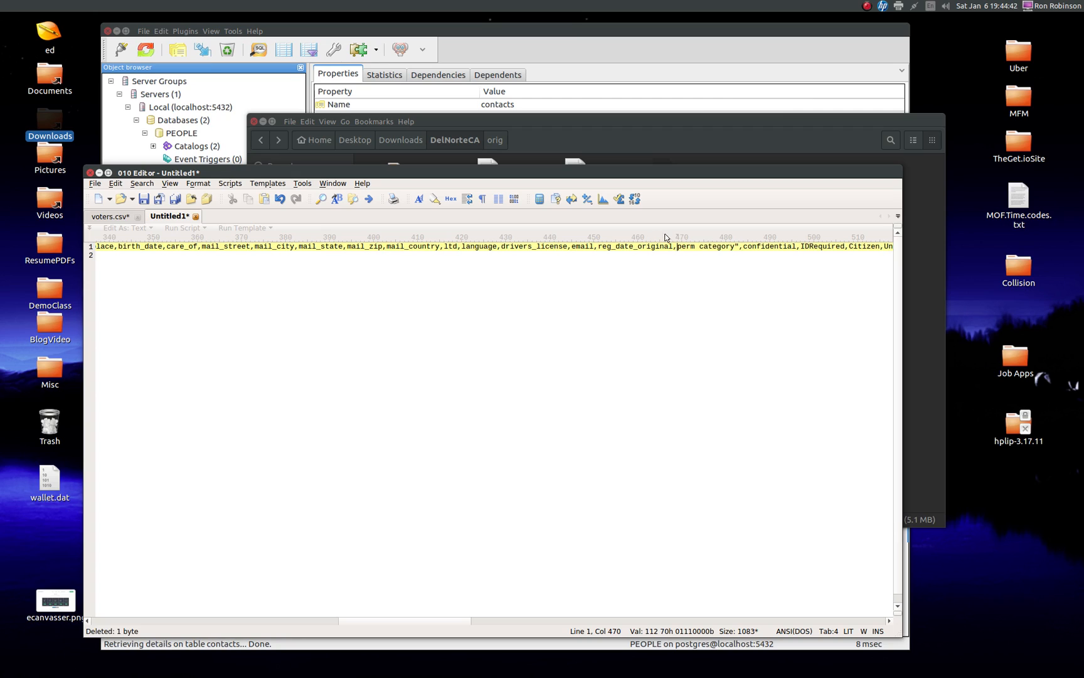
{"action": "left_click", "coordinate": [734, 246]}
{"action": "key", "text": "Delete"}
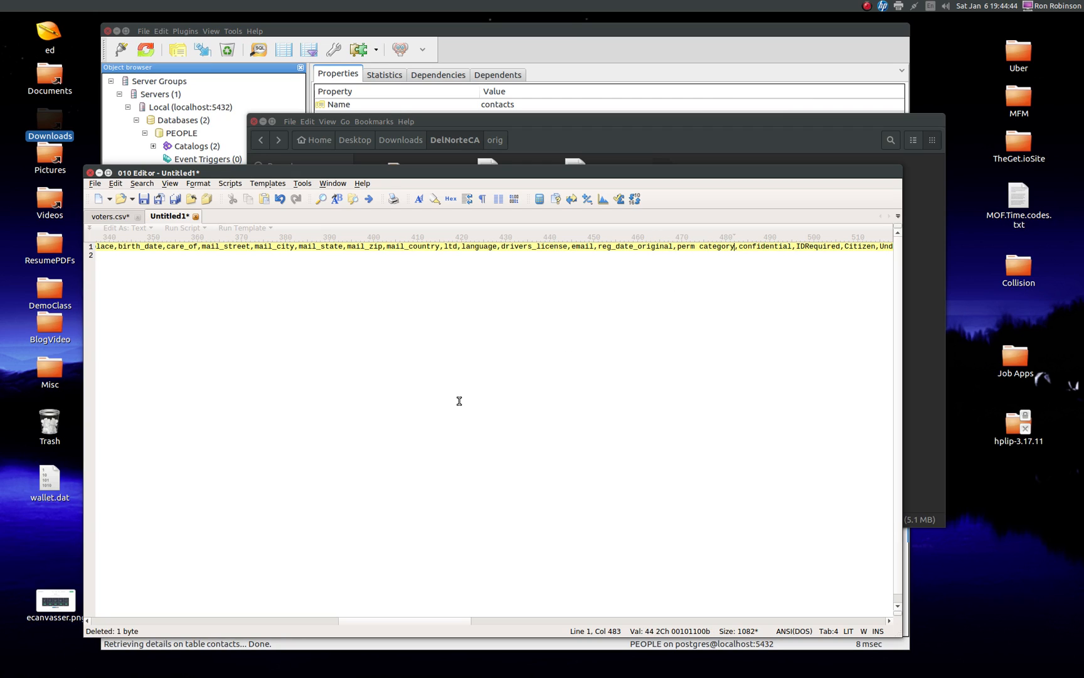
Step: Examine the election column names along the header line for remaining unwanted characters
{"action": "left_click_drag", "start_coordinate": [458, 621], "coordinate": [661, 622]}
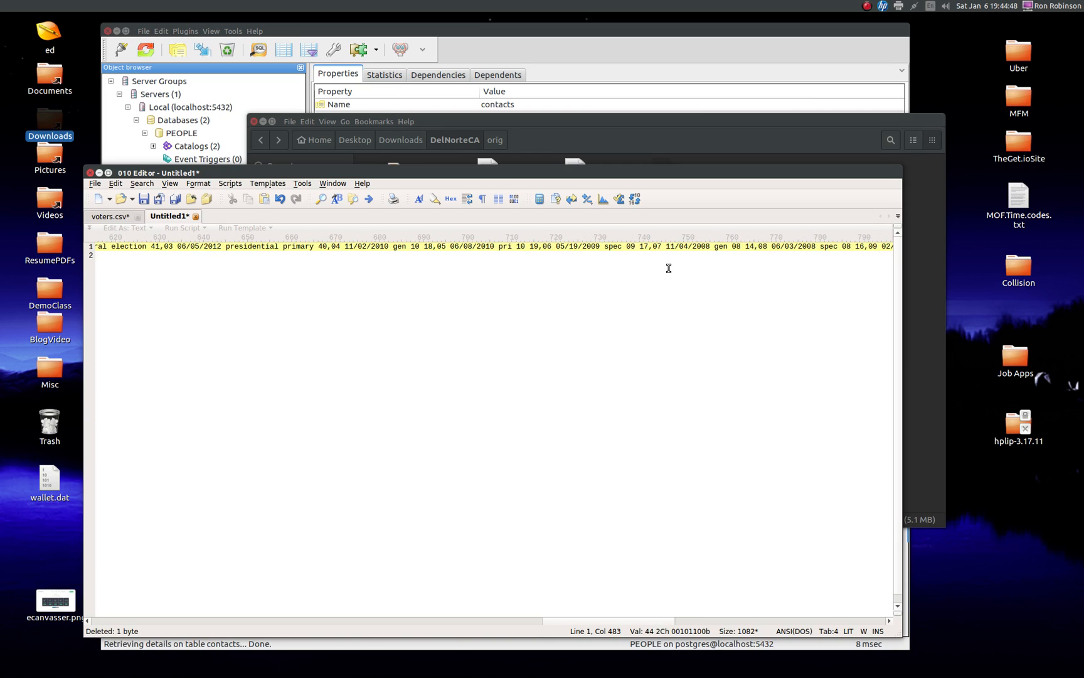
{"action": "left_click", "coordinate": [652, 247]}
{"action": "left_click_drag", "start_coordinate": [646, 623], "coordinate": [695, 613]}
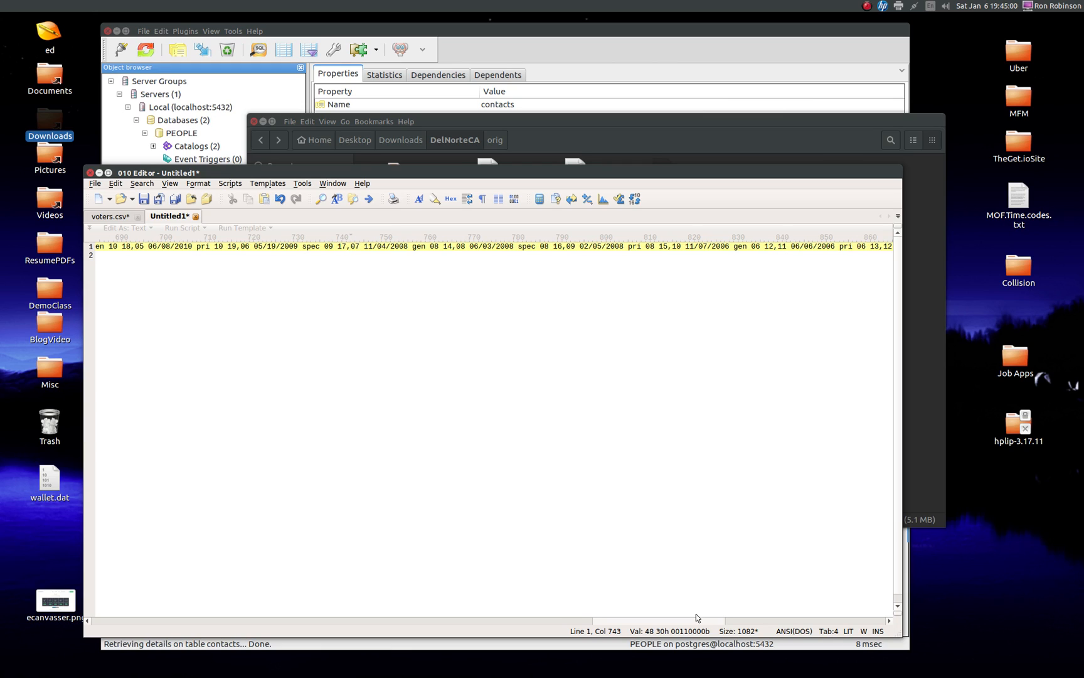
{"action": "left_click_drag", "start_coordinate": [701, 622], "coordinate": [111, 617]}
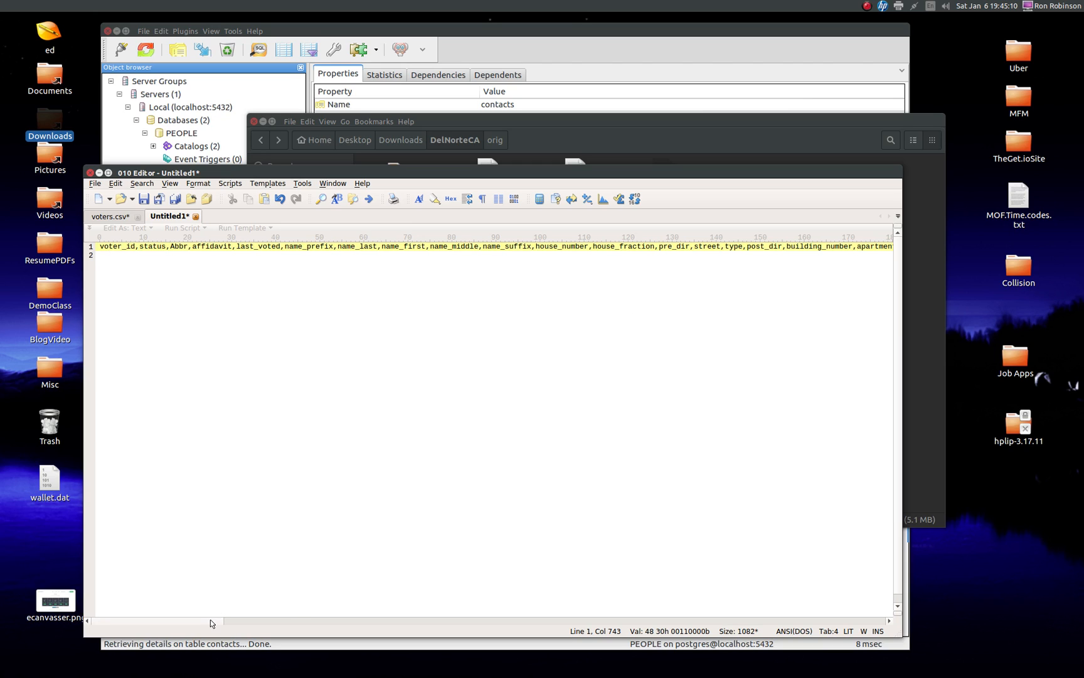
{"action": "left_click_drag", "start_coordinate": [211, 621], "coordinate": [588, 623]}
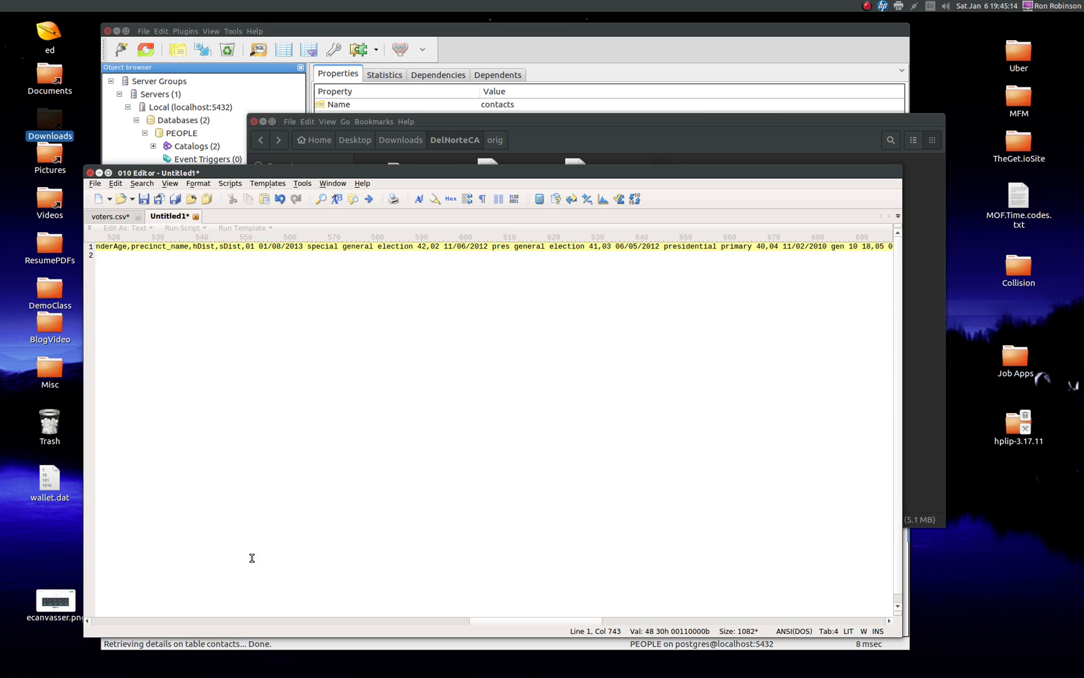
Step: Replace every space in the copied header with an underscore and dismiss the list of replacements
{"action": "left_click", "coordinate": [255, 301]}
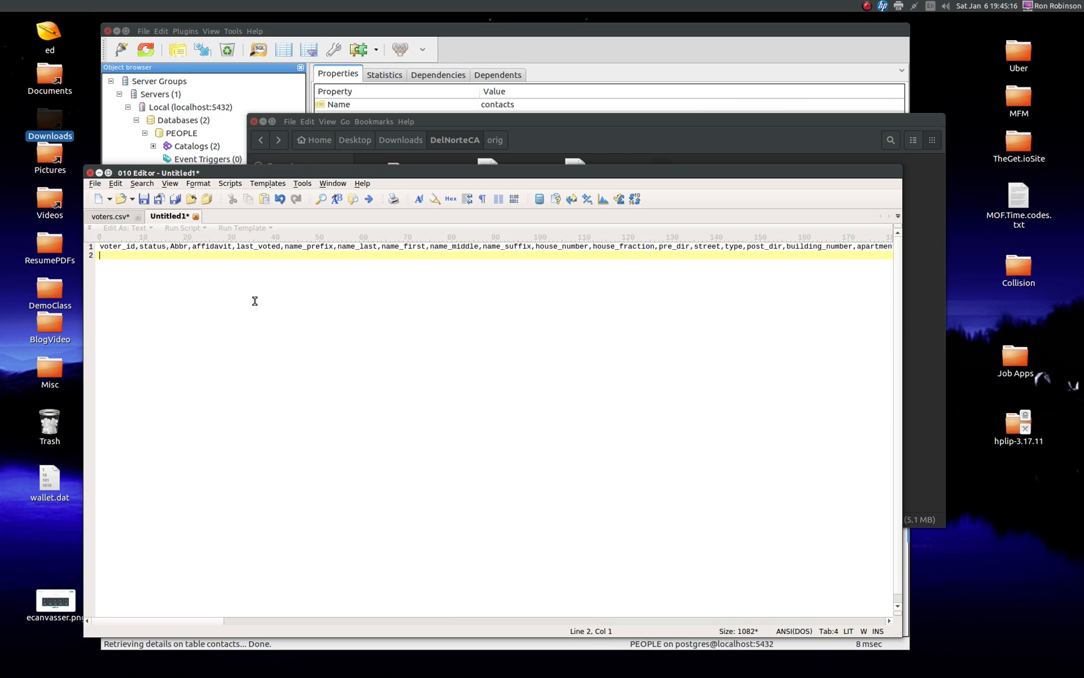
{"action": "key", "text": "ctrl+r"}
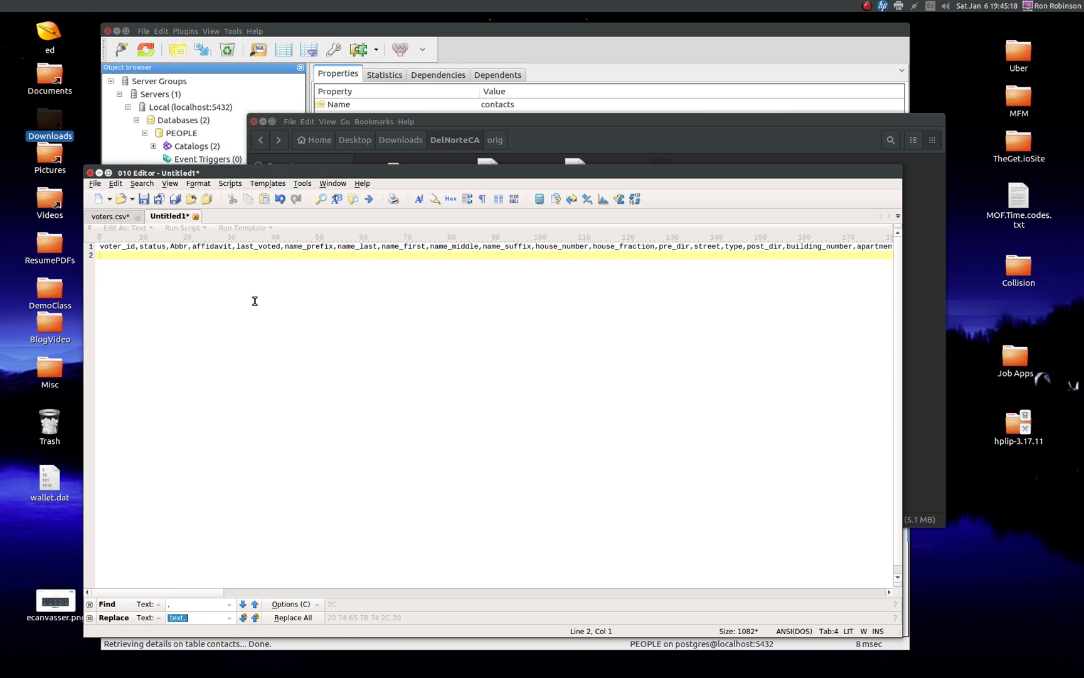
{"action": "left_click", "coordinate": [208, 606]}
{"action": "key", "text": "BackSpace"}
{"action": "left_click", "coordinate": [205, 617]}
{"action": "key", "text": "BackSpace"}
{"action": "key", "text": "BackSpace"}
{"action": "key", "text": "BackSpace"}
{"action": "key", "text": "BackSpace"}
{"action": "key", "text": "BackSpace"}
{"action": "type", "text": "_"}
{"action": "left_click", "coordinate": [285, 617]}
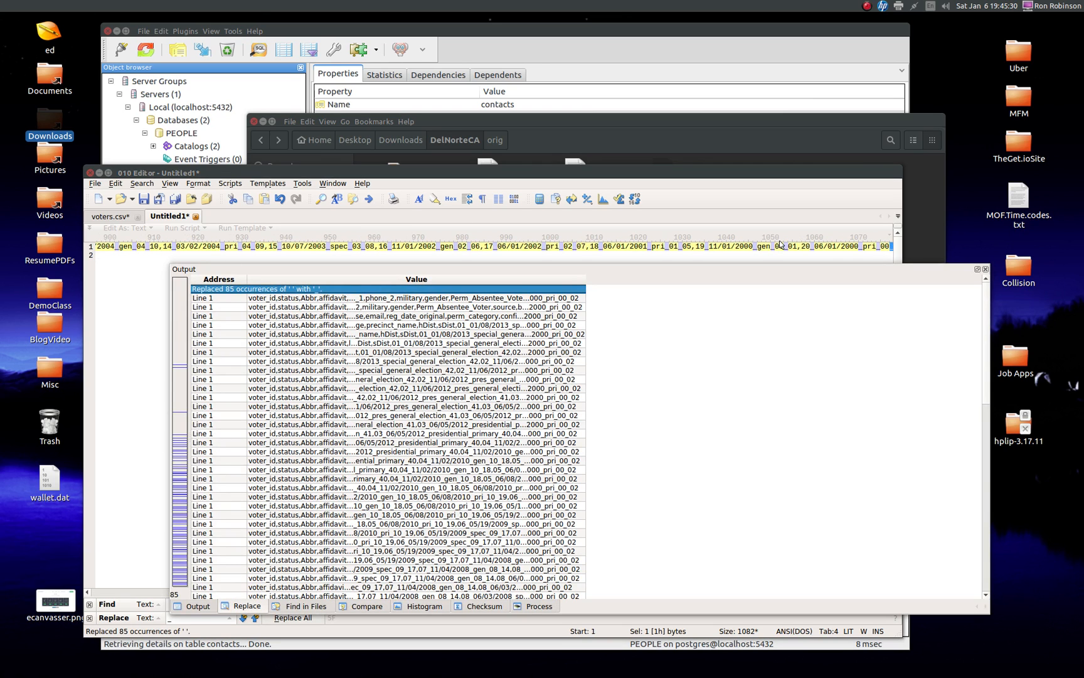
{"action": "left_click", "coordinate": [985, 269]}
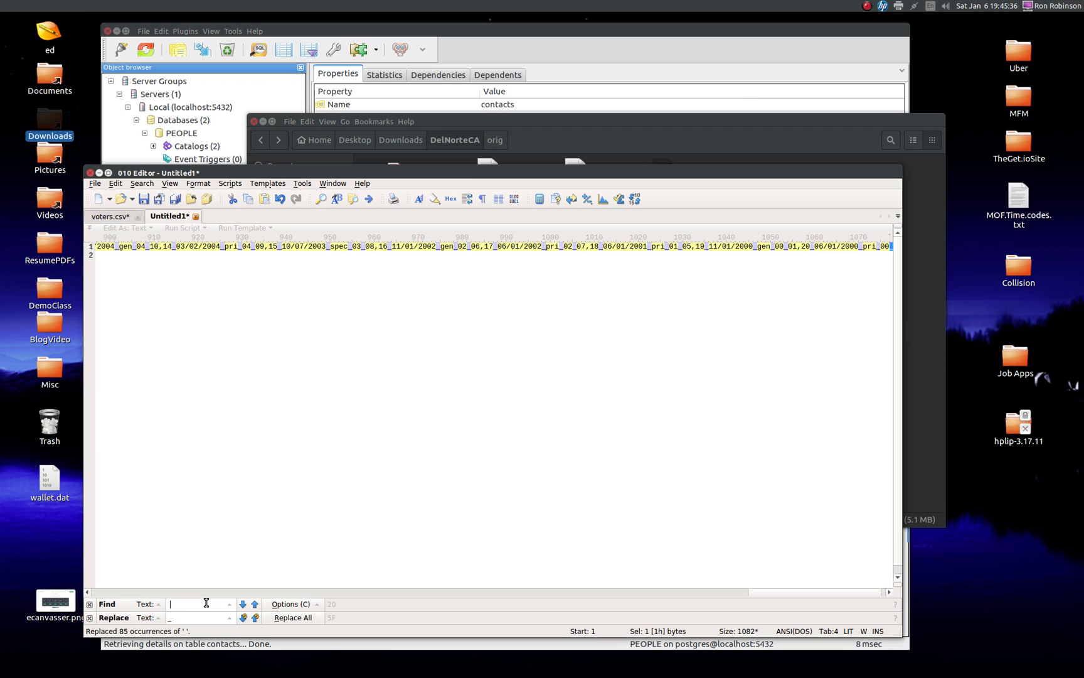
Step: Replace every slash in the copied header with an underscore and dismiss the list of replacements
{"action": "key", "text": "BackSpace"}
{"action": "type", "text": "/"}
{"action": "left_click", "coordinate": [290, 617]}
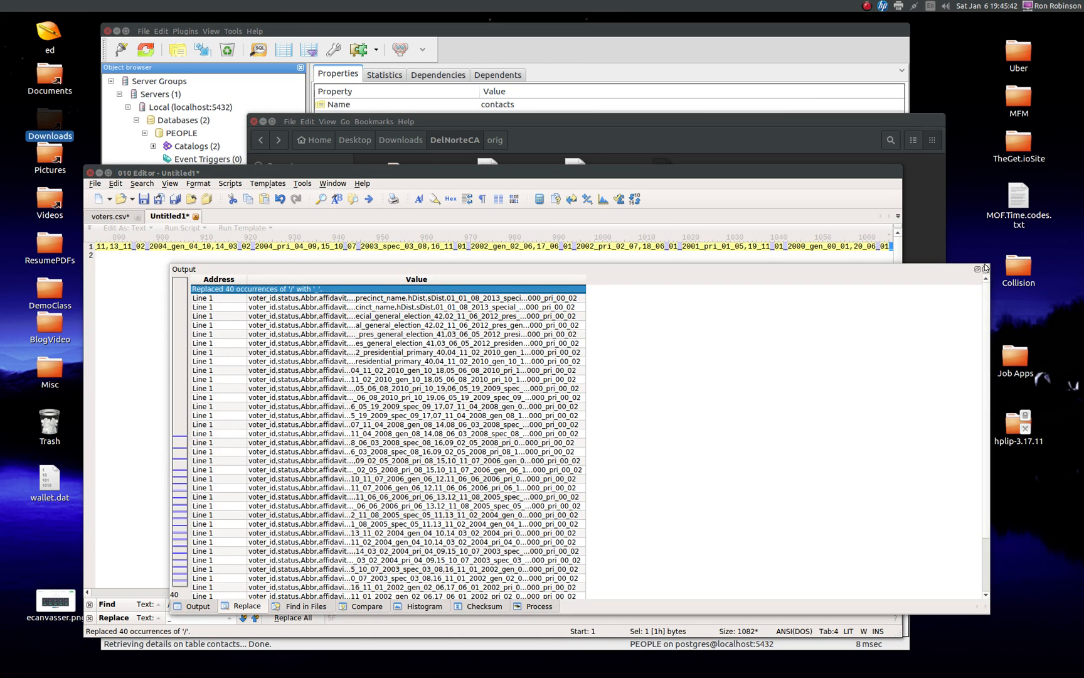
{"action": "left_click", "coordinate": [985, 270]}
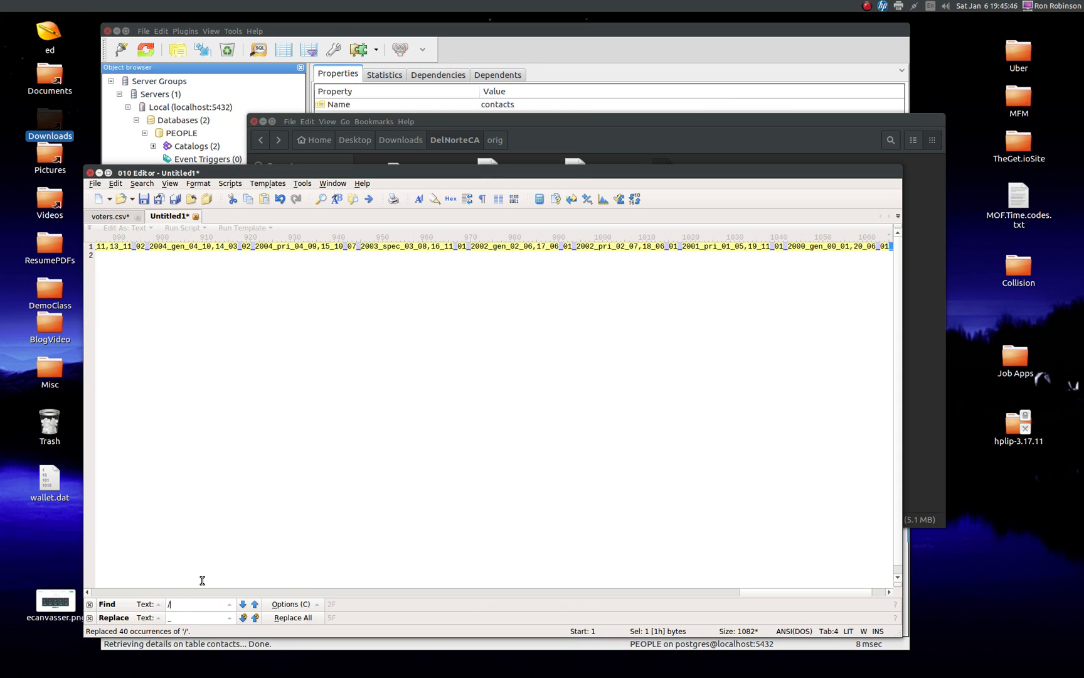
Step: Replace every comma in the header with ",v" so that each following column name starts with a letter
{"action": "left_click", "coordinate": [188, 619]}
{"action": "left_click", "coordinate": [433, 246]}
{"action": "left_click", "coordinate": [431, 244]}
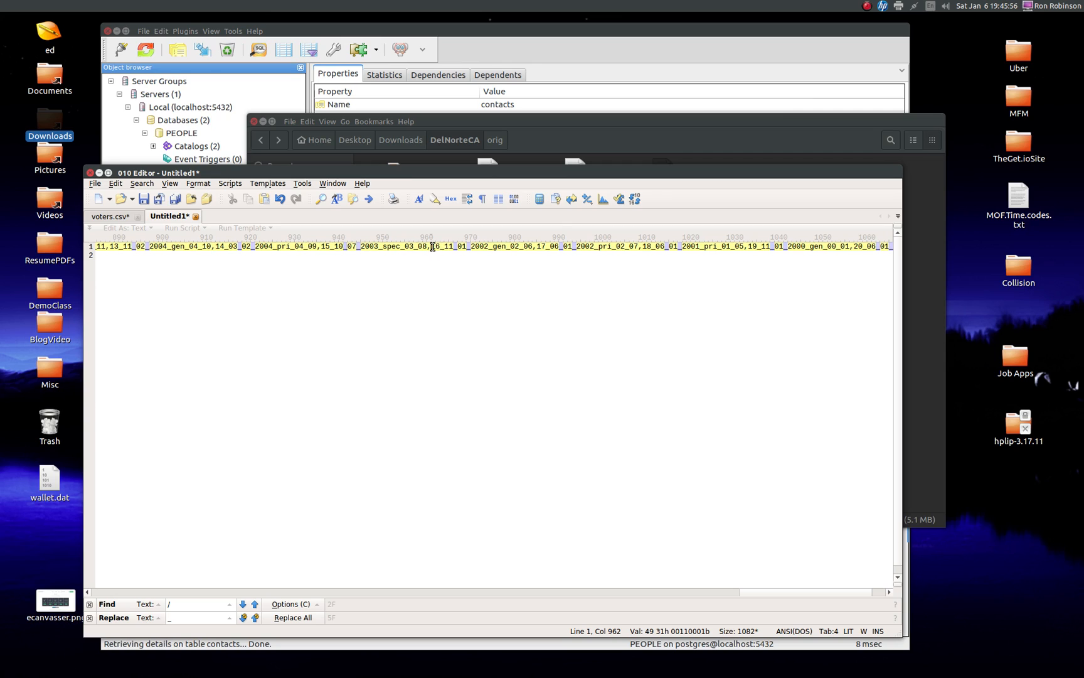
{"action": "left_click_drag", "start_coordinate": [431, 246], "coordinate": [532, 248]}
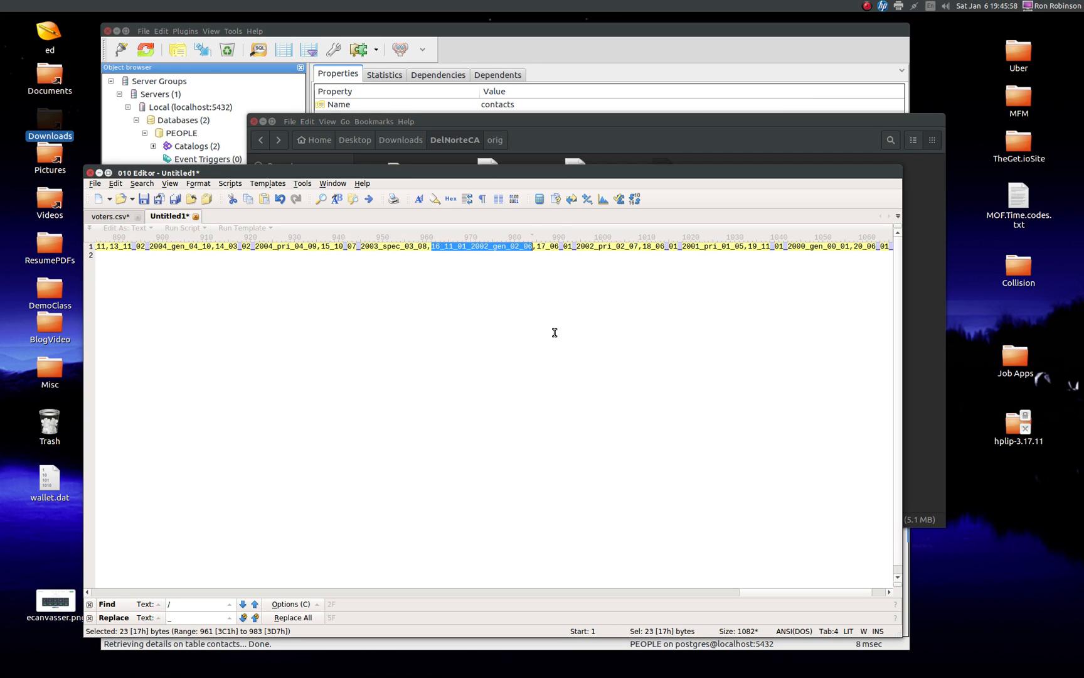
{"action": "left_click", "coordinate": [433, 246]}
{"action": "left_click_drag", "start_coordinate": [433, 246], "coordinate": [531, 247]}
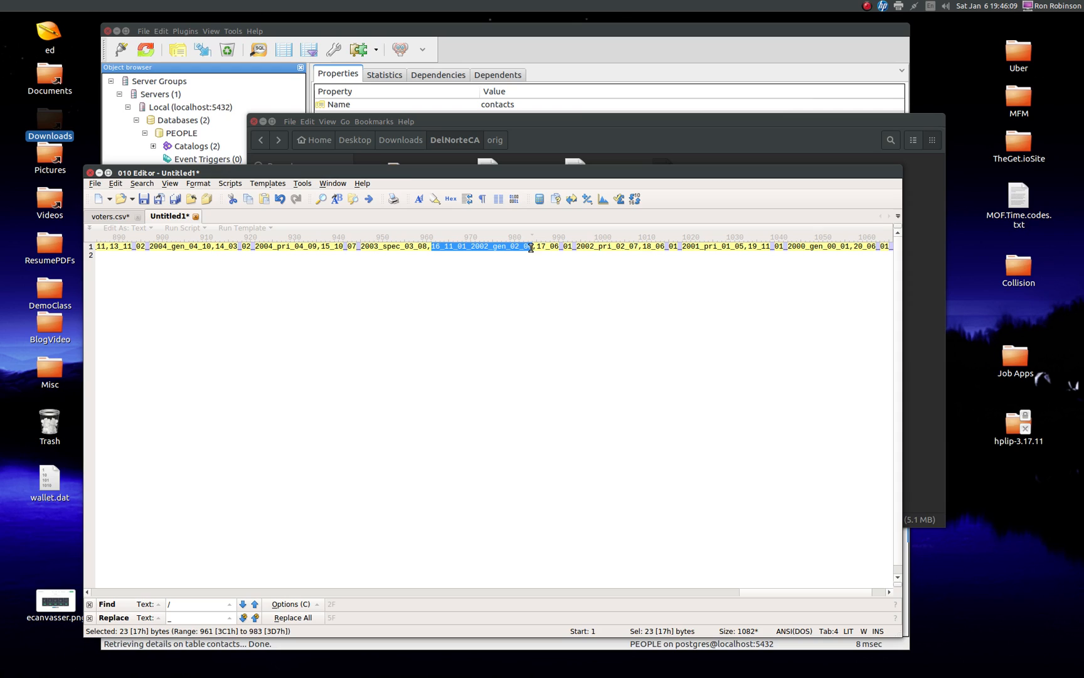
{"action": "left_click", "coordinate": [177, 605]}
{"action": "key", "text": "BackSpace"}
{"action": "left_click", "coordinate": [195, 618]}
{"action": "key", "text": "BackSpace"}
{"action": "type", "text": ",v"}
{"action": "left_click", "coordinate": [282, 617]}
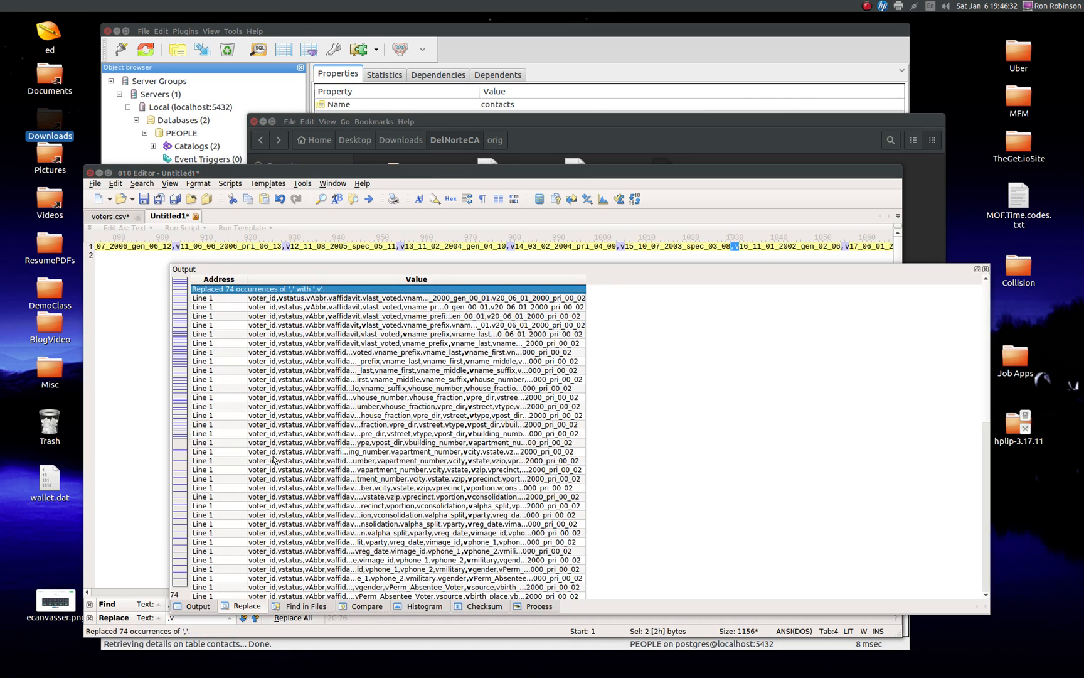
{"action": "left_click", "coordinate": [985, 270]}
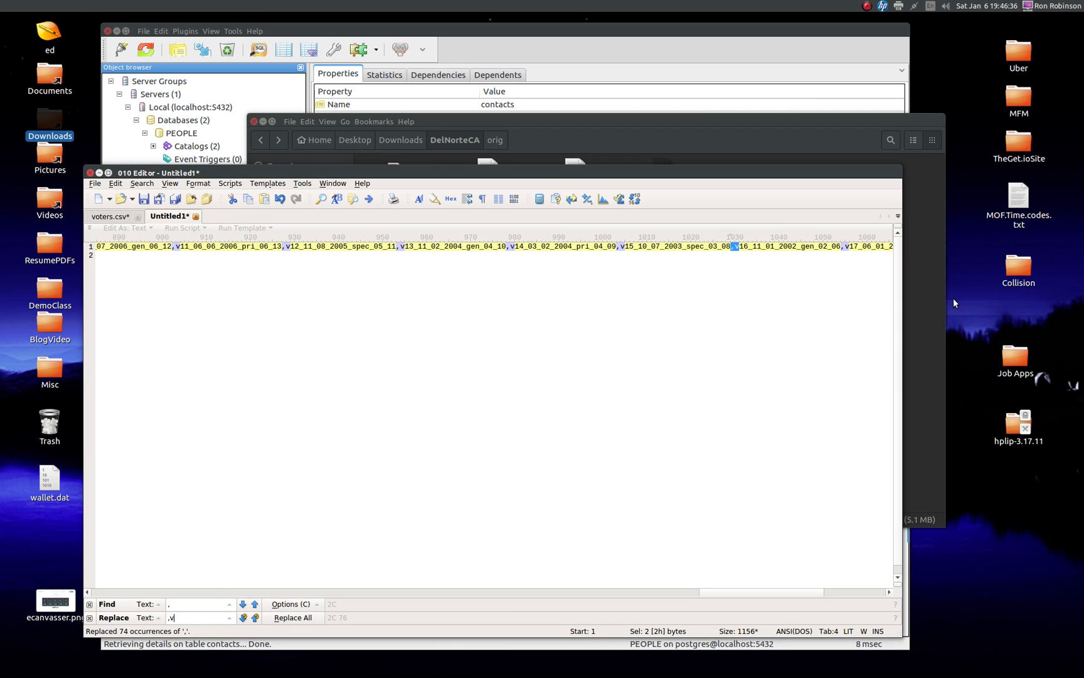
Step: Copy the entire contents of the cleaned header file to the clipboard
{"action": "left_click", "coordinate": [264, 246]}
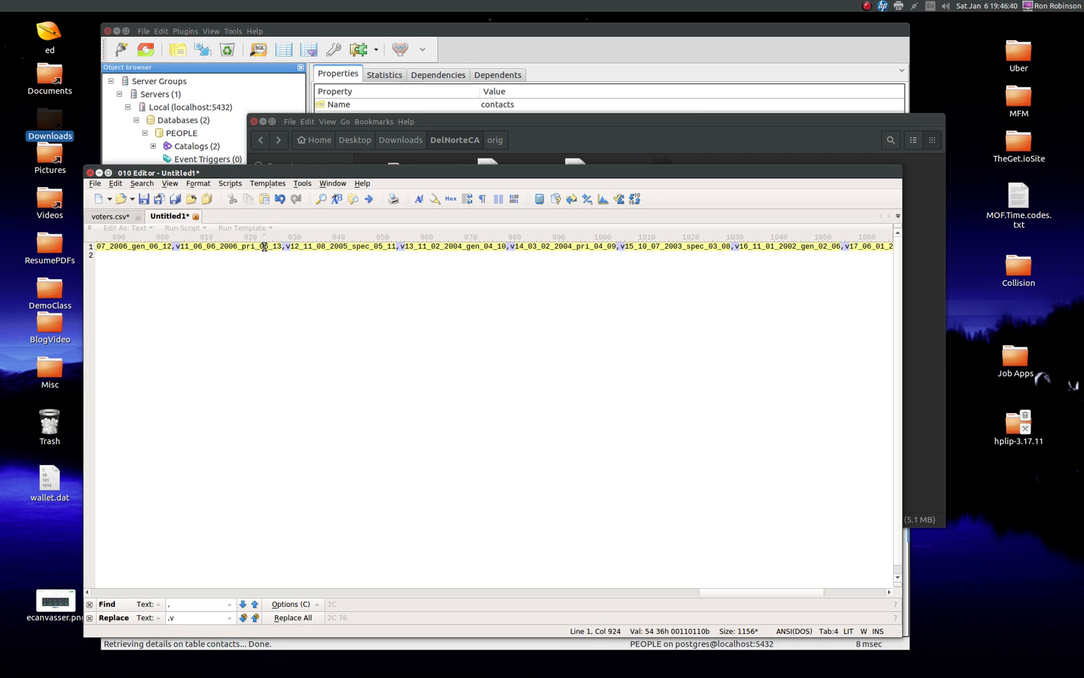
{"action": "key", "text": "ctrl+a"}
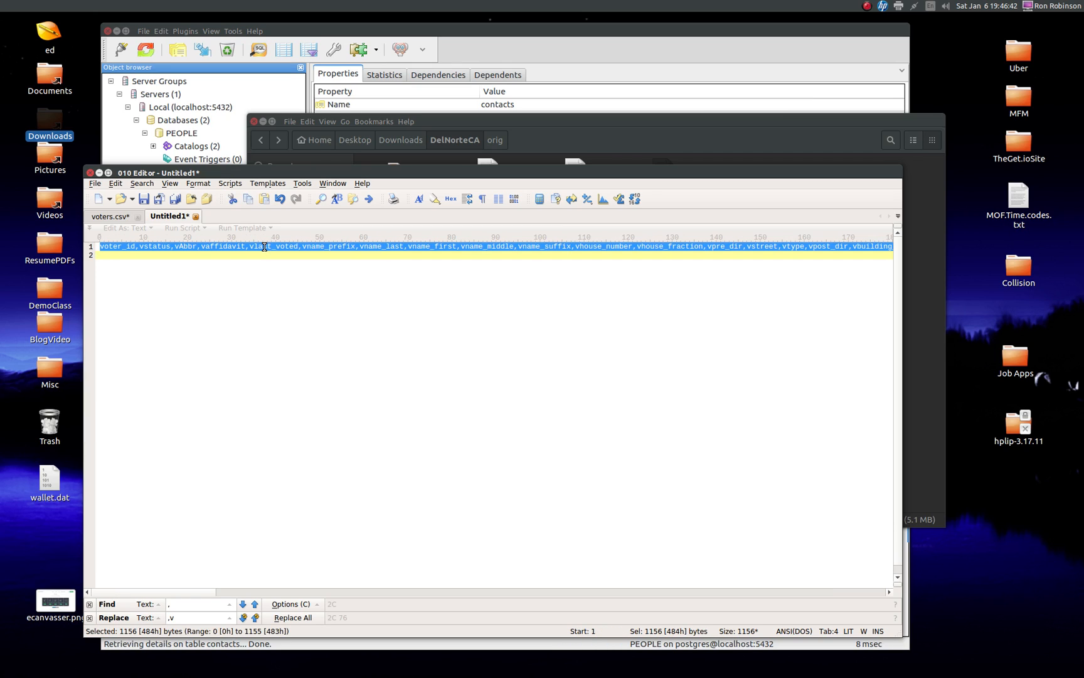
{"action": "key", "text": "ctrl+c"}
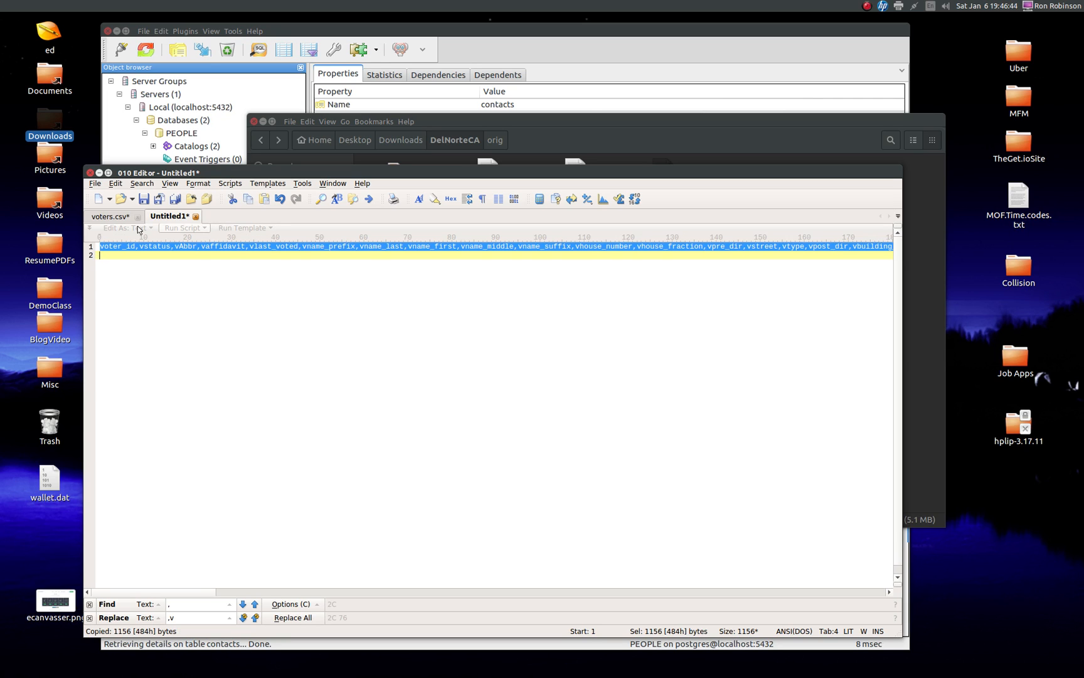
Step: Replace the header line of voters.csv with the copied cleaned header and insert a space in front of voter_id
{"action": "left_click", "coordinate": [109, 217]}
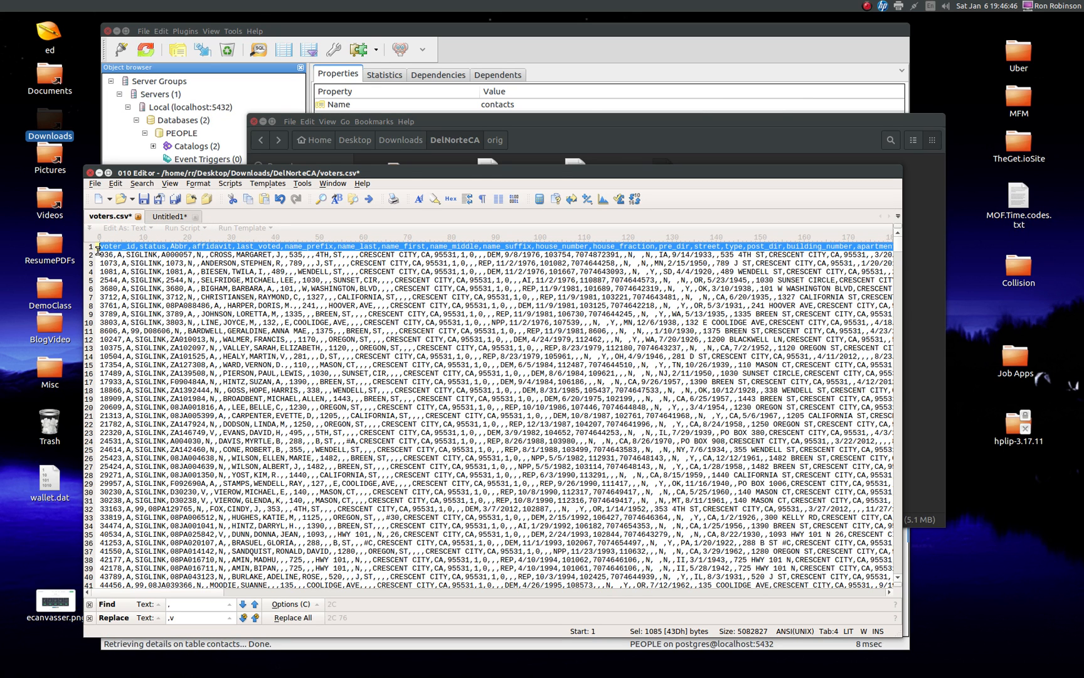
{"action": "left_click", "coordinate": [93, 246]}
{"action": "left_click", "coordinate": [93, 244]}
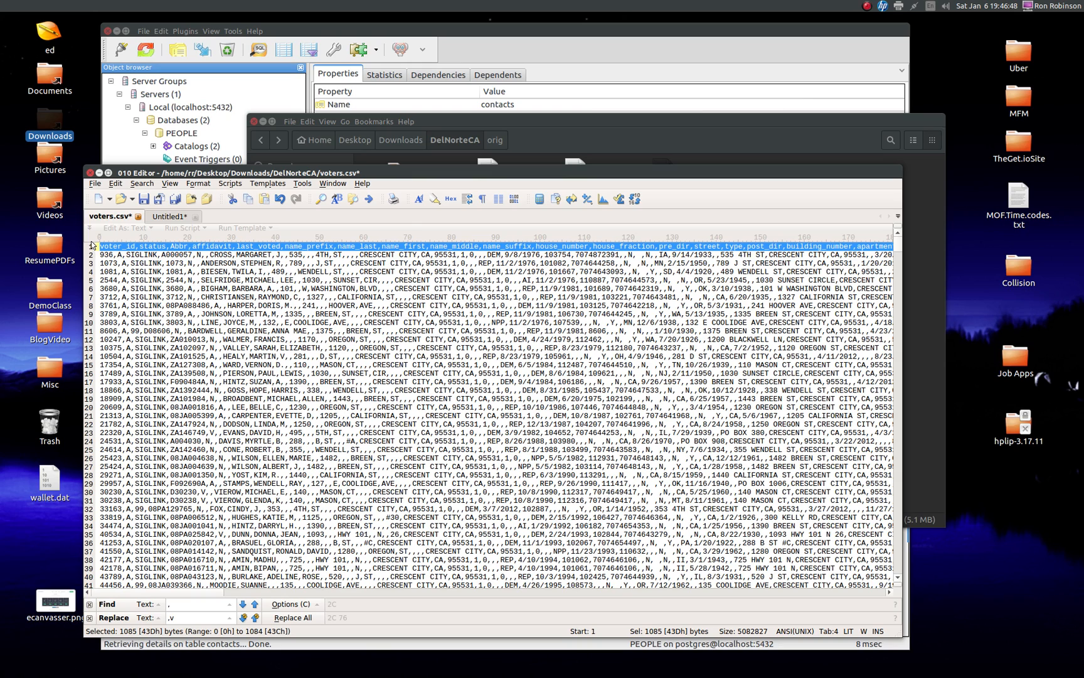
{"action": "key", "text": "ctrl+v"}
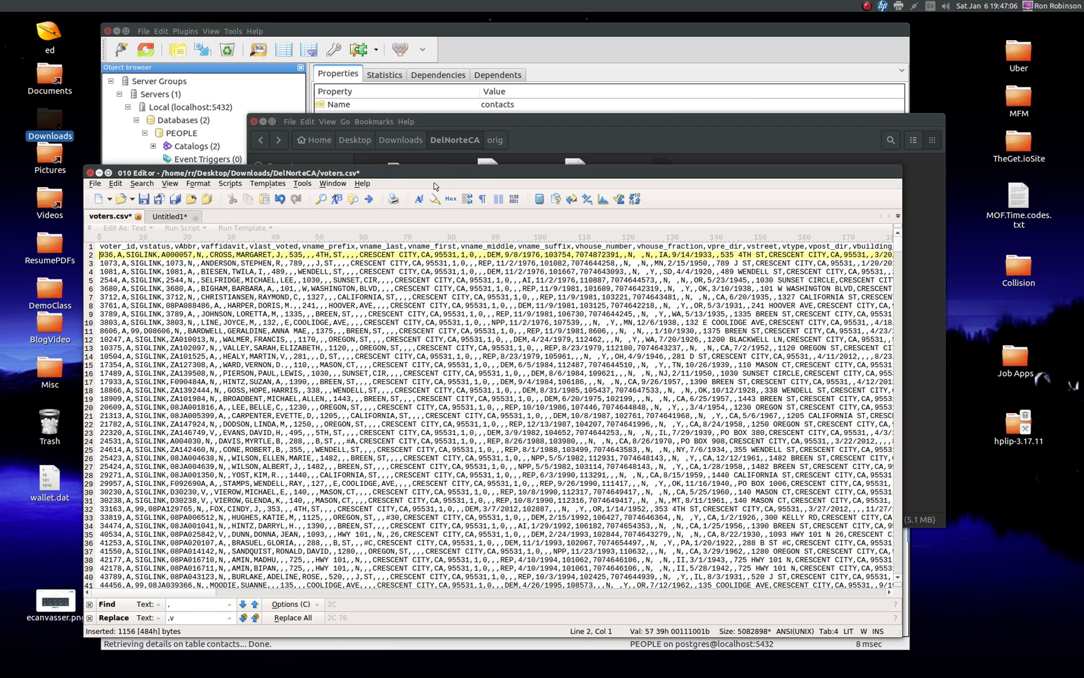
{"action": "left_click_drag", "start_coordinate": [431, 173], "coordinate": [447, 170]}
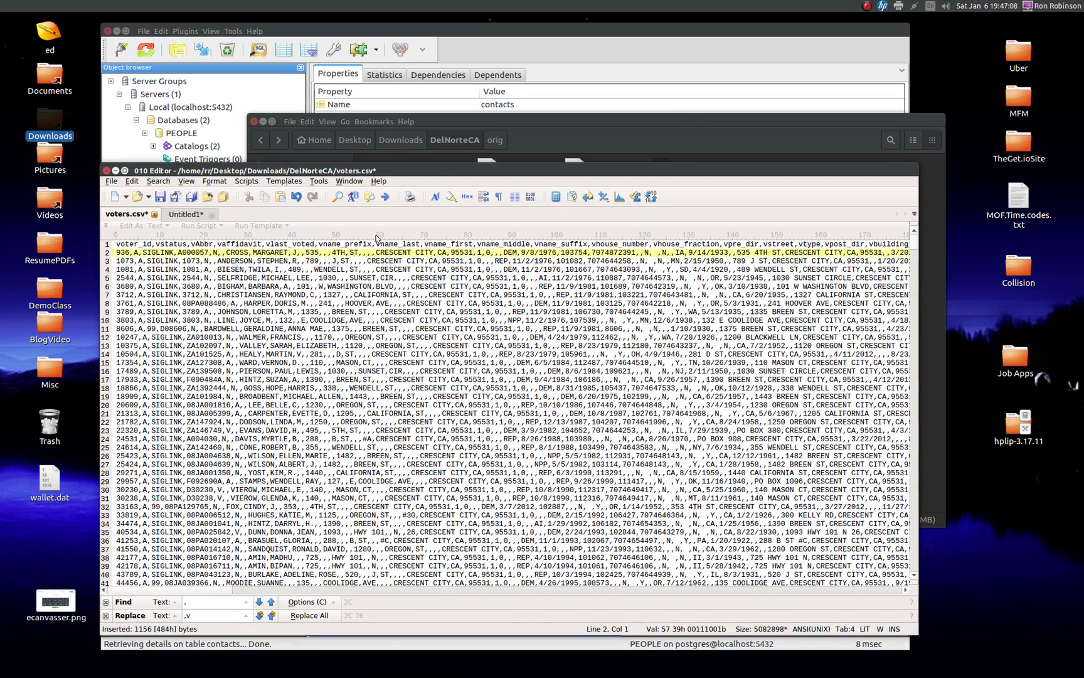
{"action": "key", "text": "Escape"}
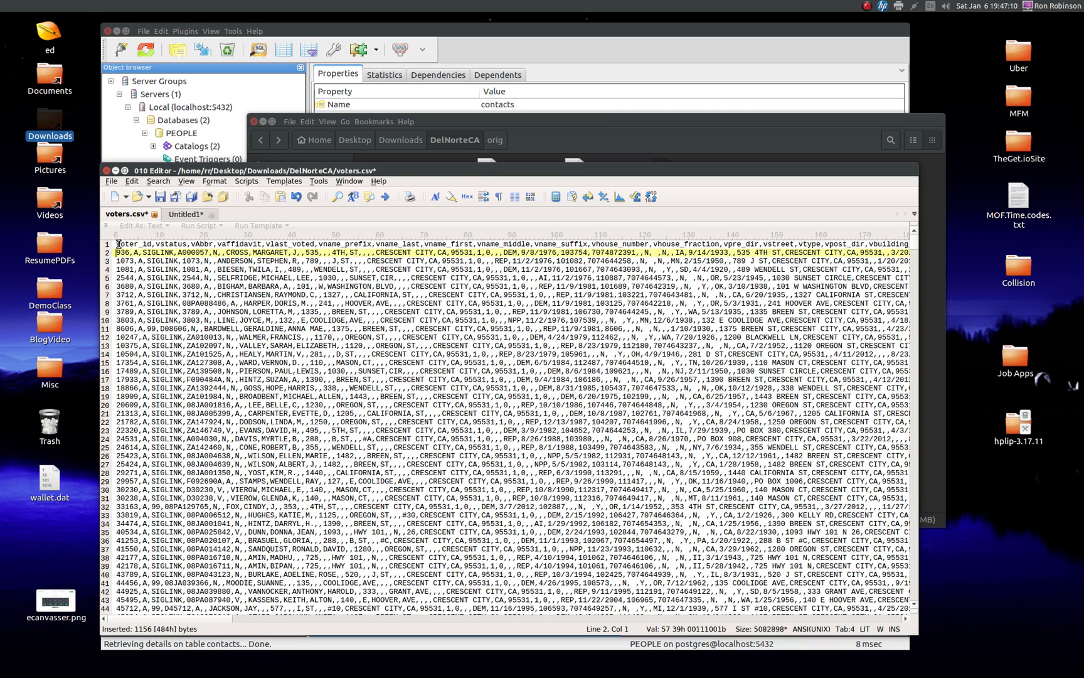
{"action": "left_click", "coordinate": [118, 243]}
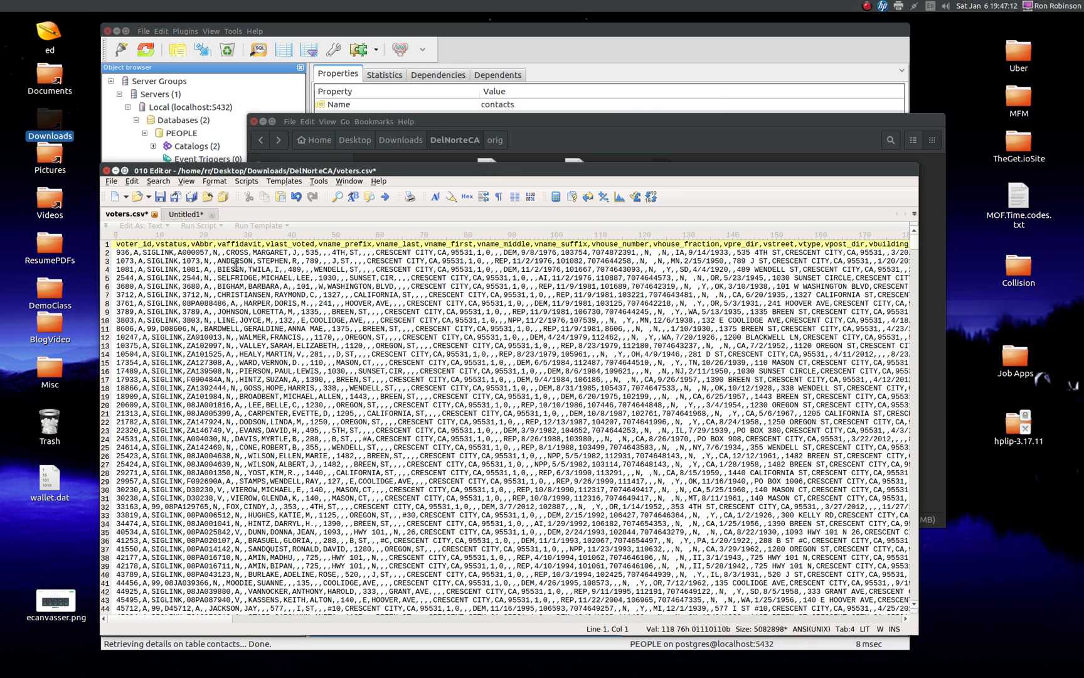
{"action": "type", "text": "W"}
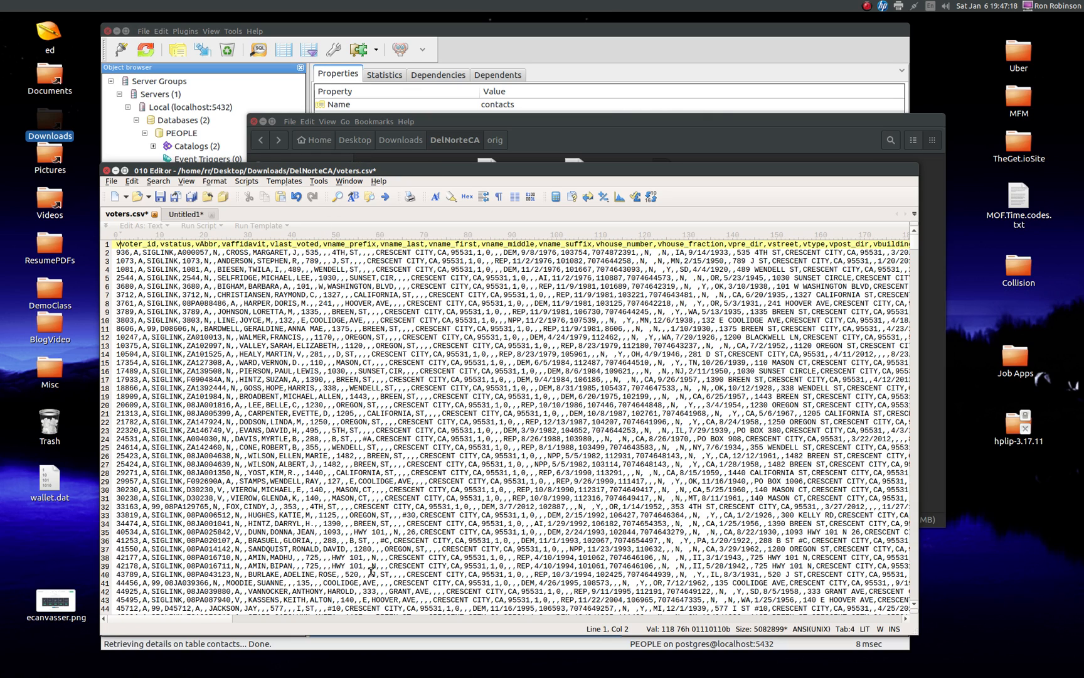
Step: Replace every comma in the Untitled1 header copy with " text, " and dismiss the list of replacements
{"action": "left_click", "coordinate": [192, 214]}
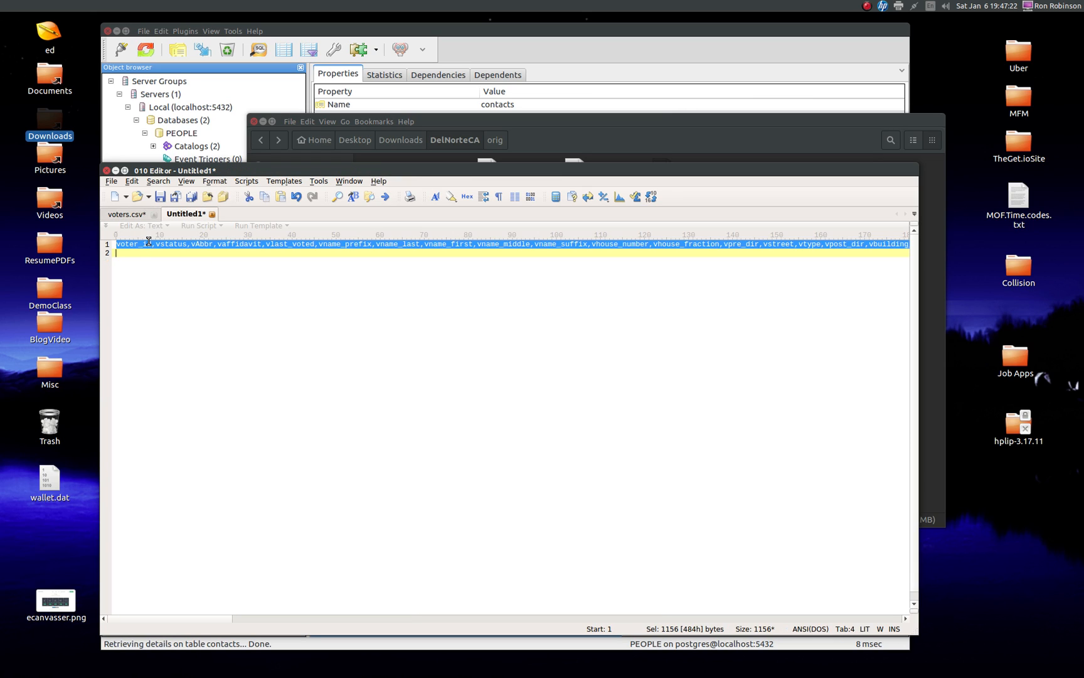
{"action": "key", "text": "ctrl+Home"}
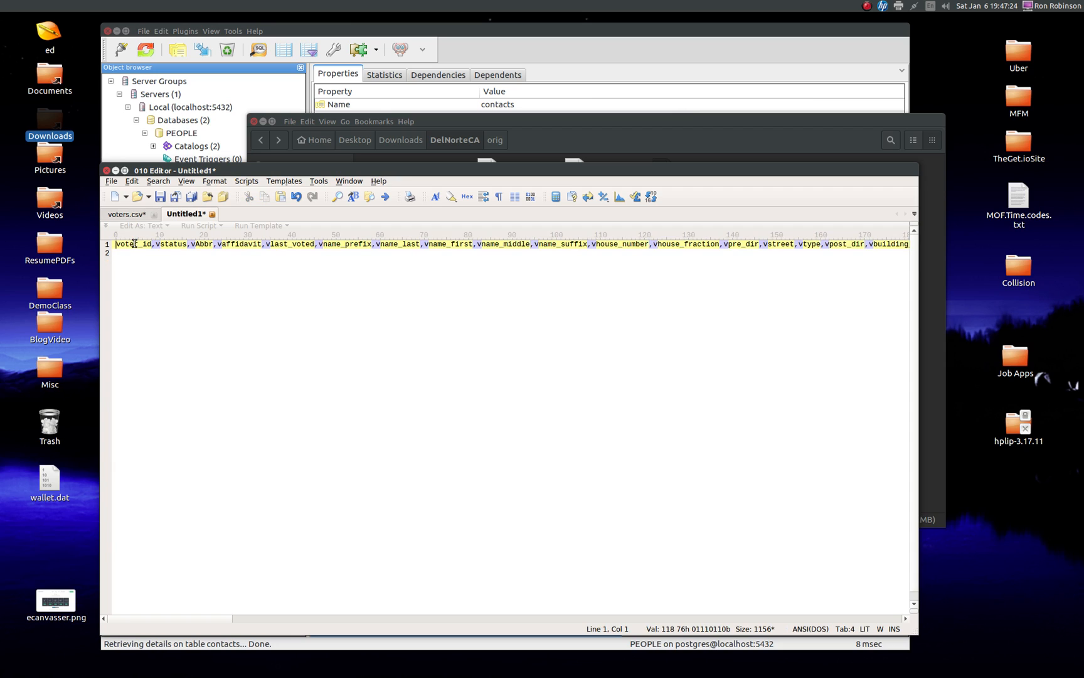
{"action": "left_click", "coordinate": [152, 244]}
{"action": "key", "text": "Right"}
{"action": "key", "text": "ctrl+r"}
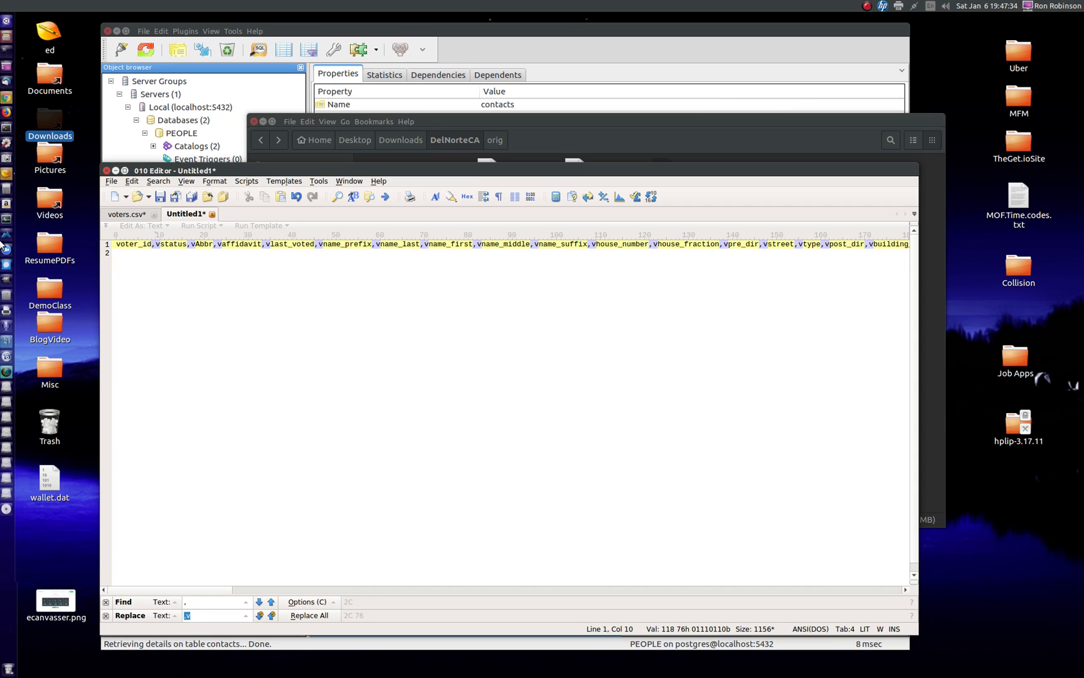
{"action": "type", "text": ",v"}
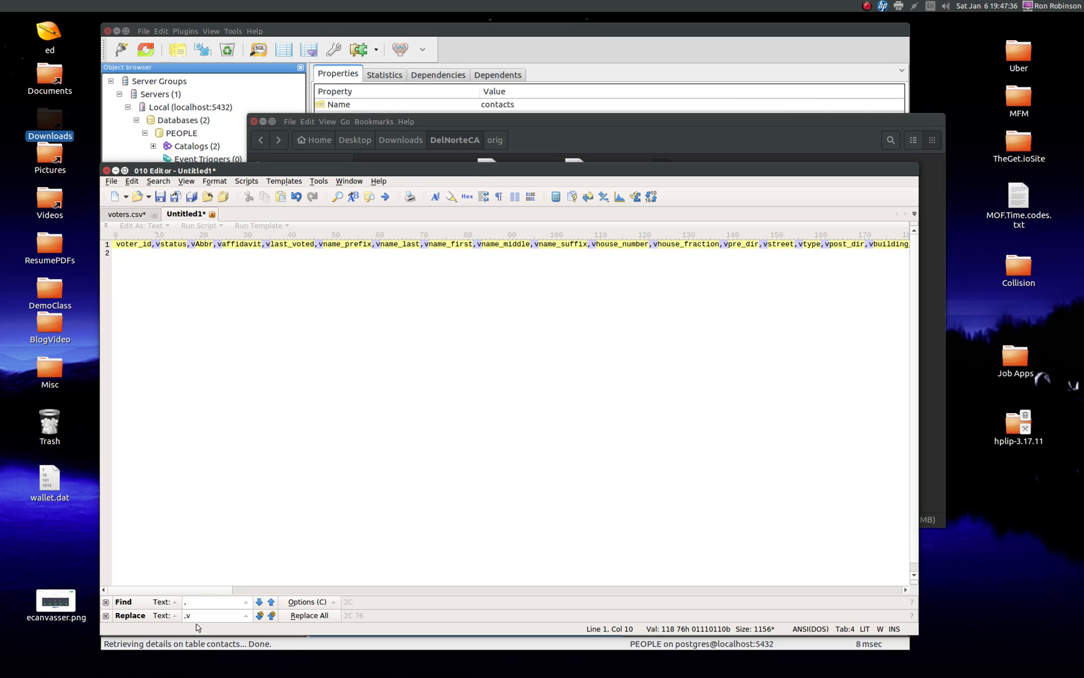
{"action": "key", "text": "BackSpace"}
{"action": "key", "text": "BackSpace"}
{"action": "type", "text": "te"}
{"action": "left_click", "coordinate": [307, 614]}
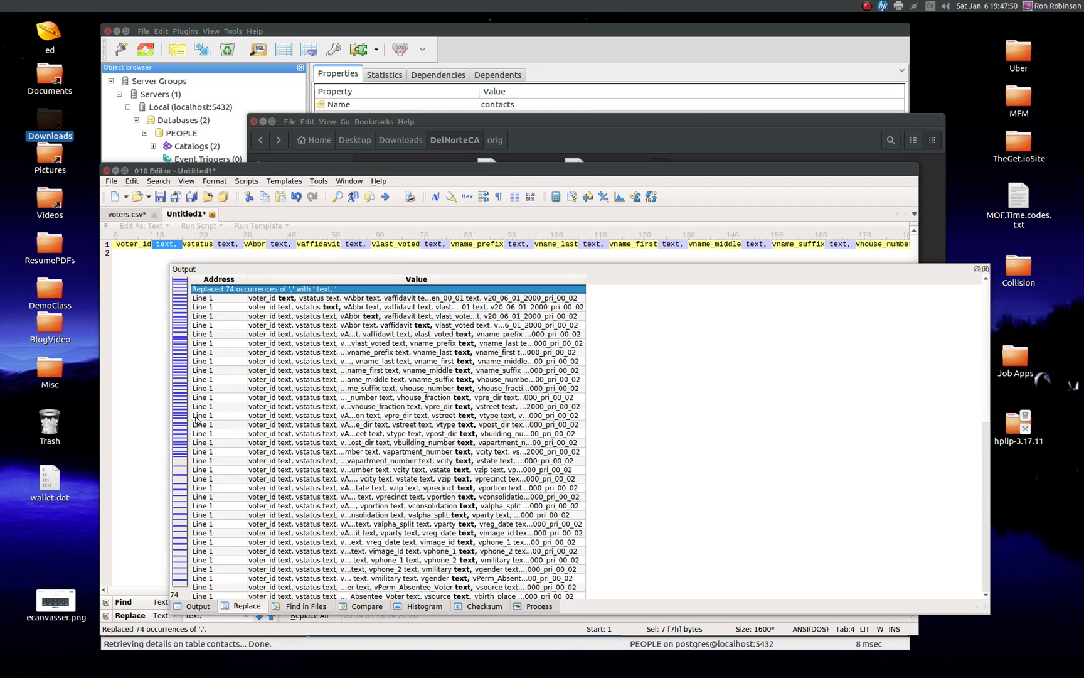
{"action": "left_click", "coordinate": [984, 269]}
Step: Enclose the column list in parentheses, remove the empty second line, and end the list with a semicolon
{"action": "left_click", "coordinate": [115, 244]}
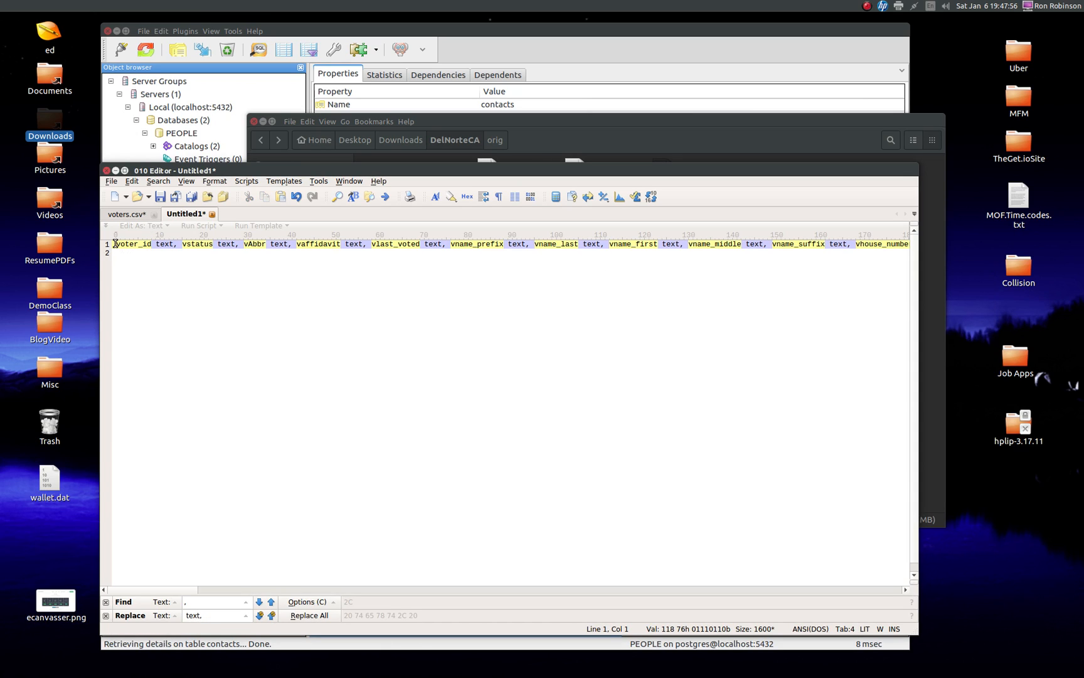
{"action": "type", "text": "("}
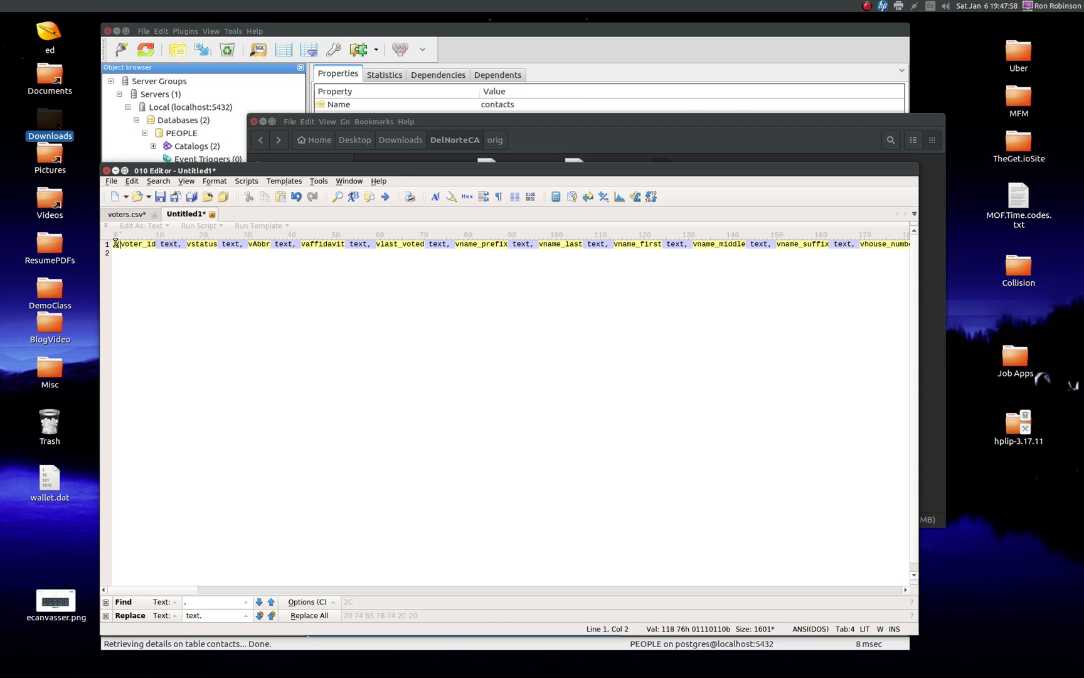
{"action": "left_click", "coordinate": [123, 254]}
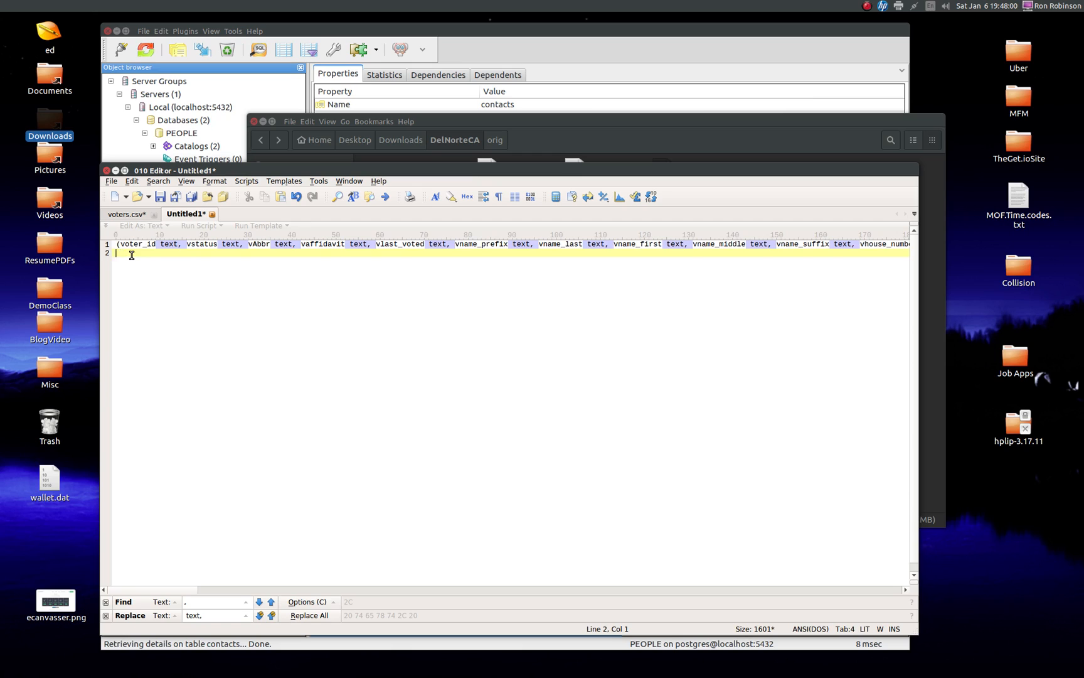
{"action": "key", "text": "BackSpace"}
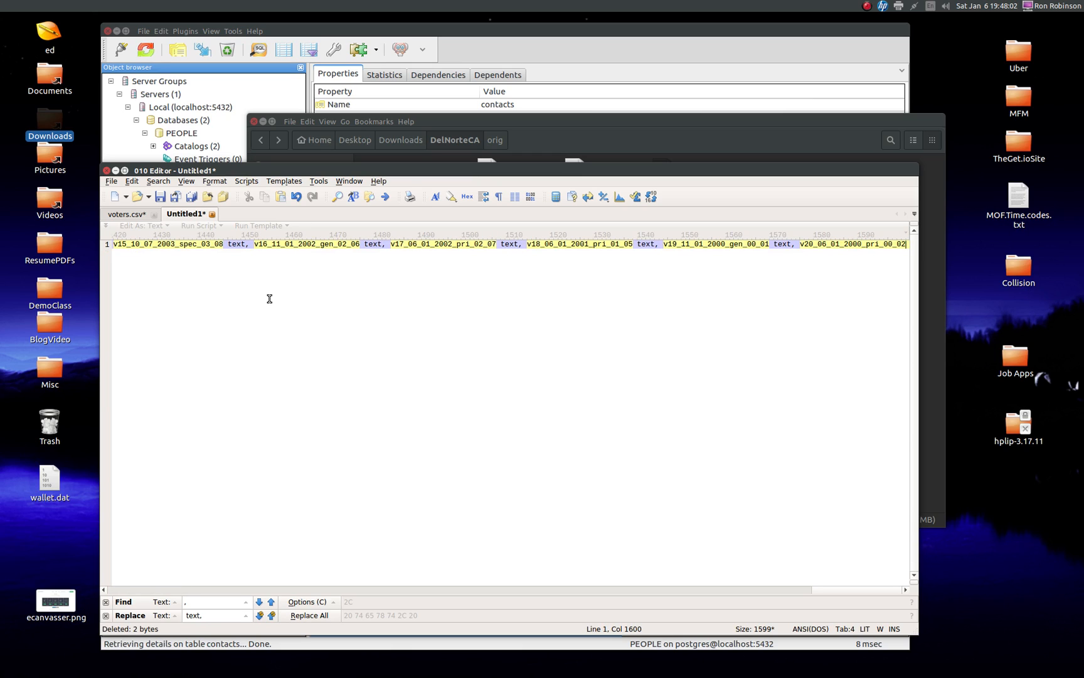
{"action": "type", "text": ")"}
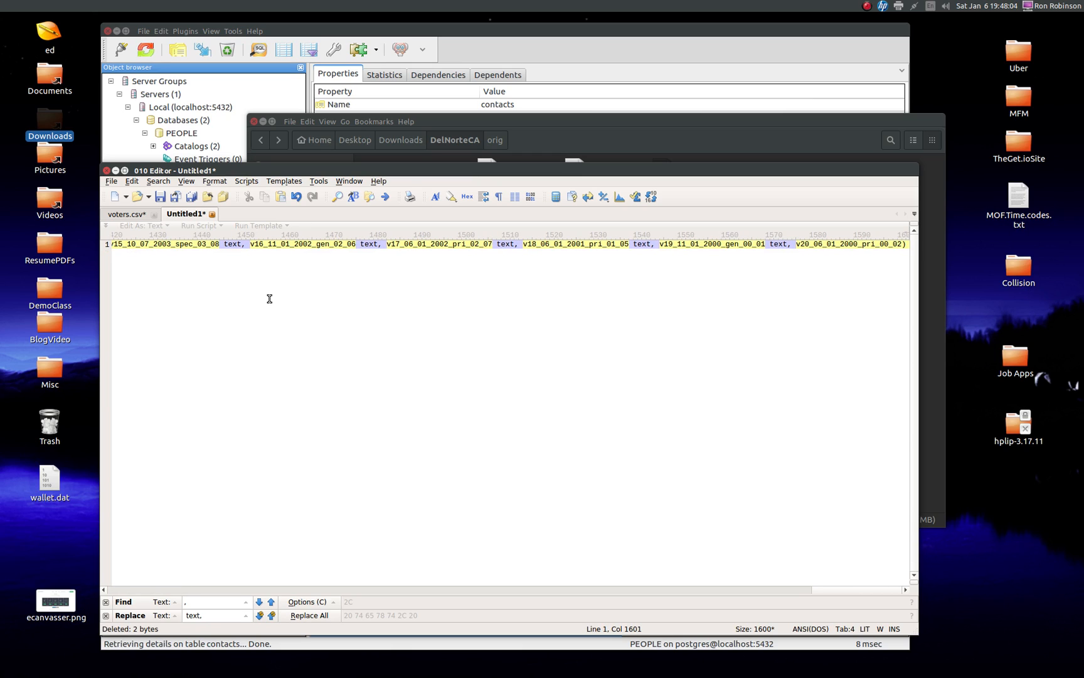
{"action": "type", "text": ";"}
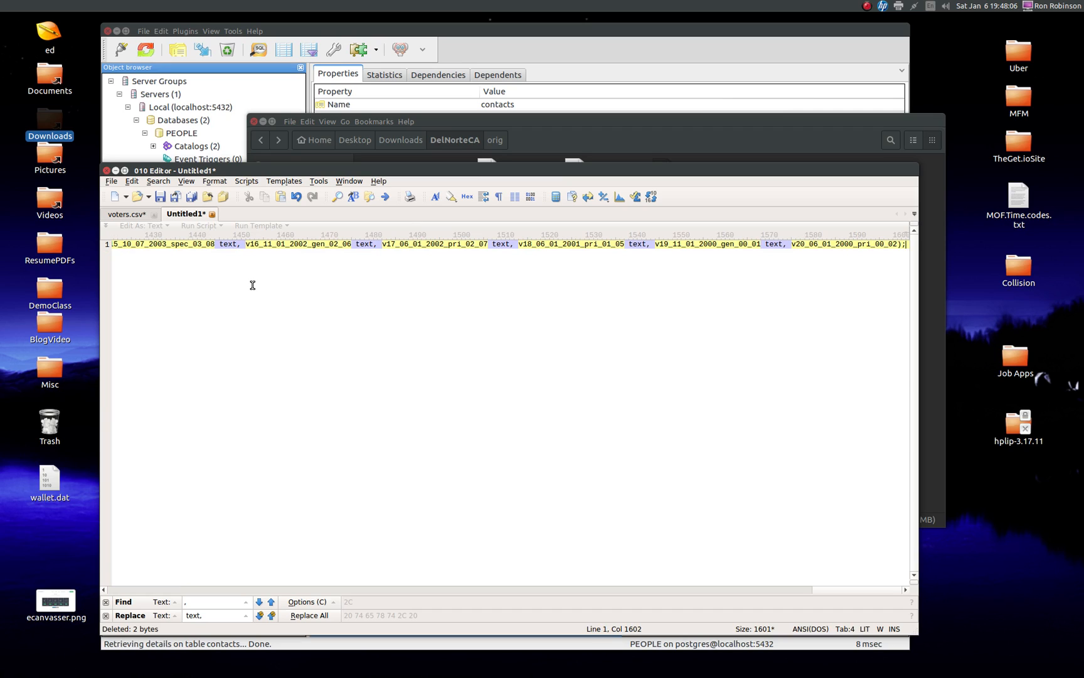
Step: Add the type " text" after the last column, v20_06_01_2000_pri_00_02, and dismiss the find and replace bar
{"action": "left_click", "coordinate": [899, 243]}
{"action": "key", "text": "Left"}
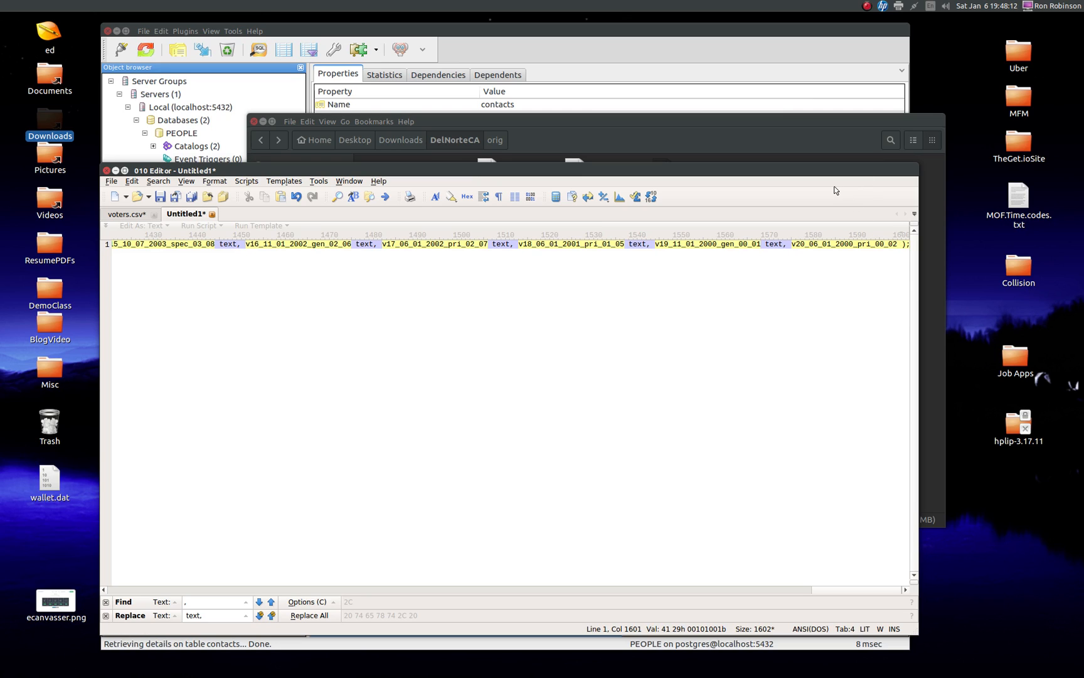
{"action": "type", "text": "text"}
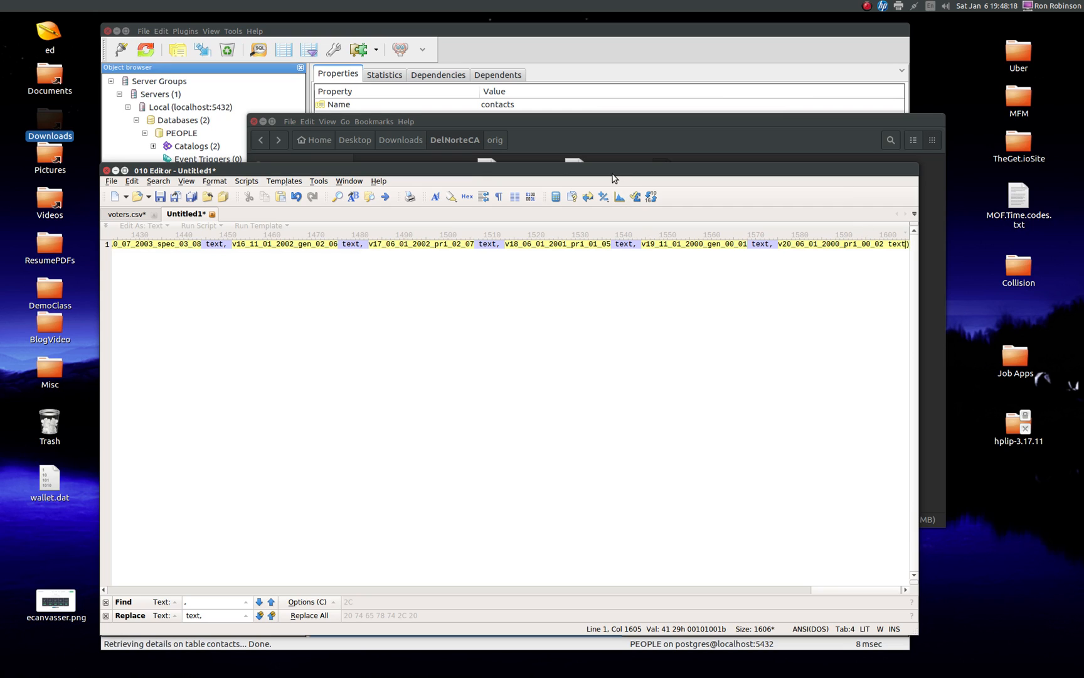
{"action": "key", "text": "Escape"}
Step: Copy the complete parenthesised column definition list to the clipboard
{"action": "left_click", "coordinate": [577, 244]}
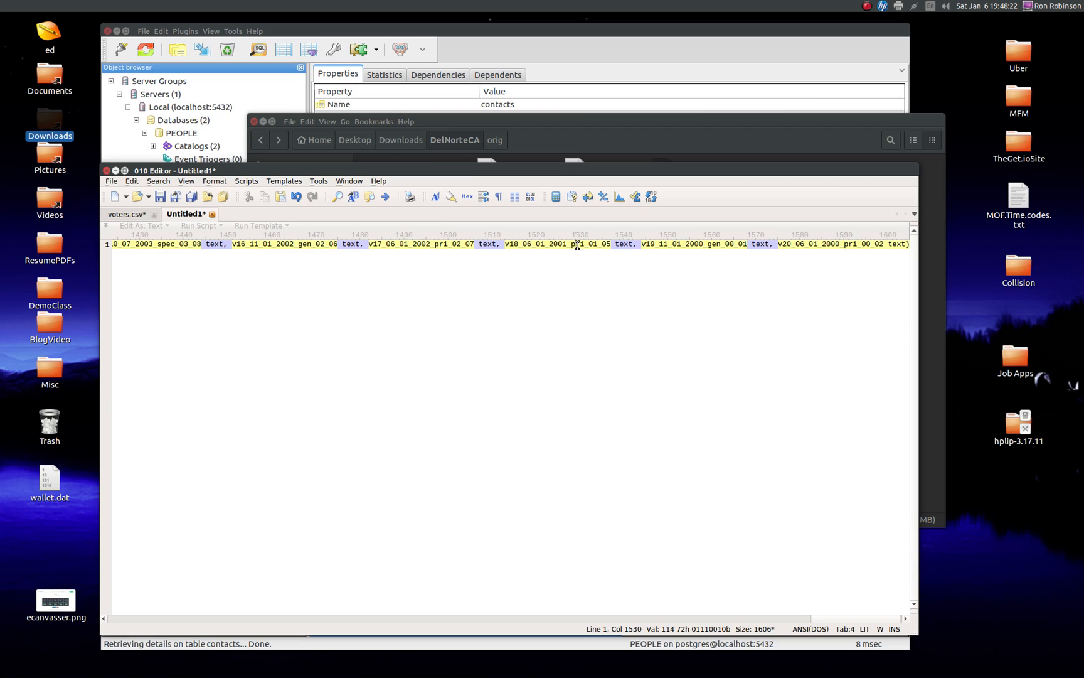
{"action": "key", "text": "ctrl+a"}
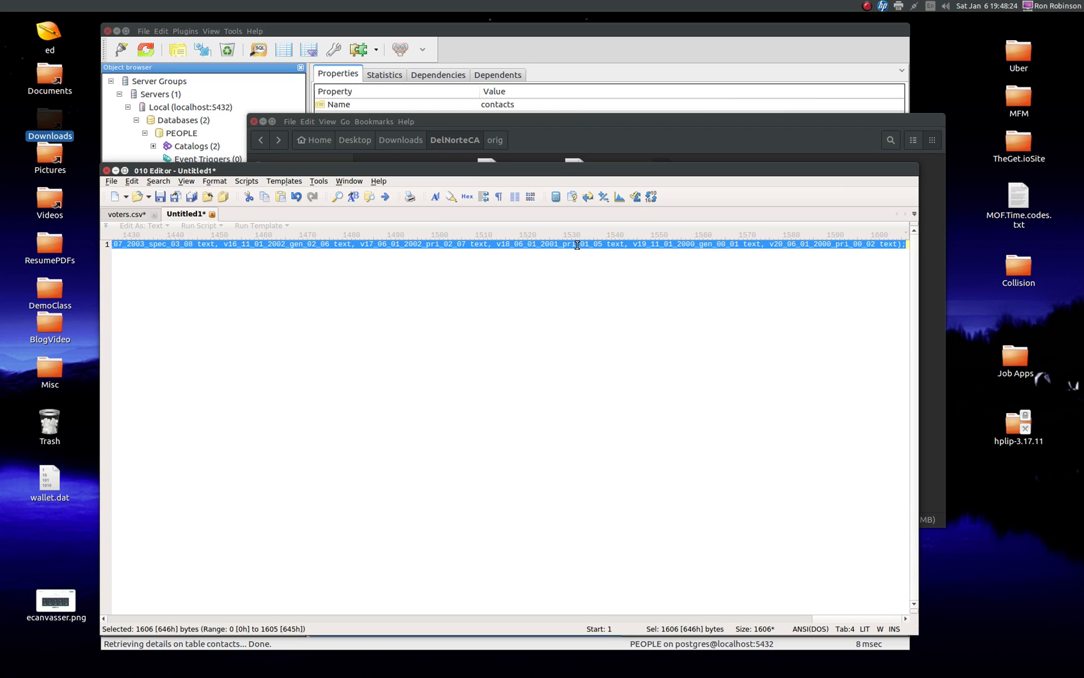
{"action": "key", "text": "ctrl+c"}
Step: Switch to pgAdmin and run a create table query in the PEOPLE database for table dnv with the copied column list
{"action": "left_click", "coordinate": [497, 28]}
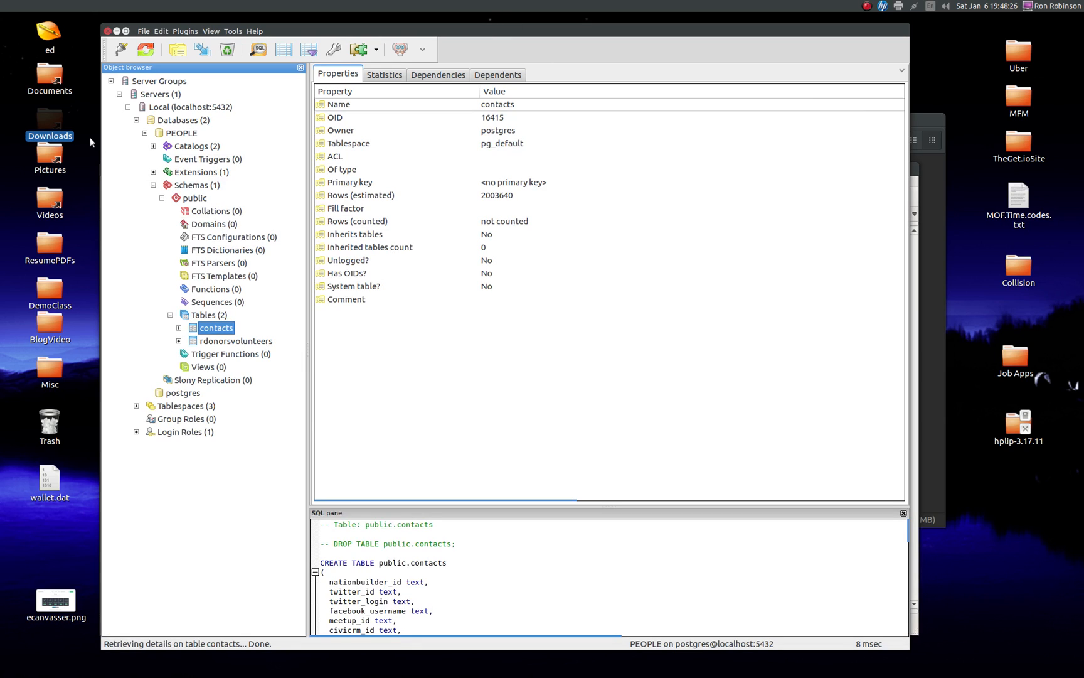
{"action": "left_click", "coordinate": [257, 50]}
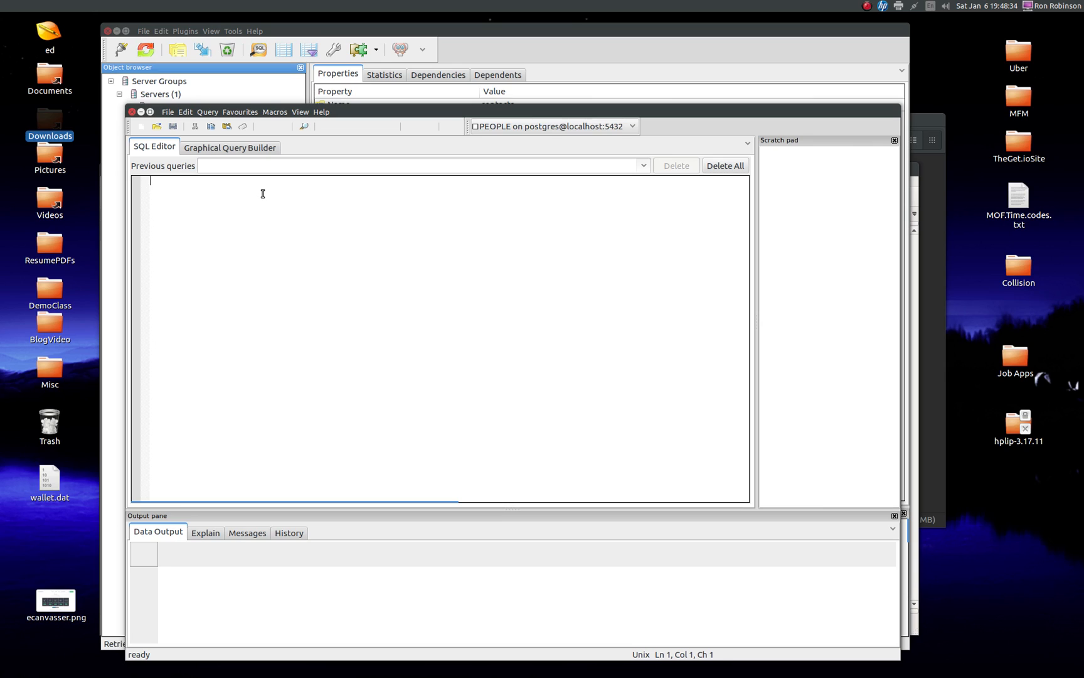
{"action": "type", "text": "create table dnv"}
{"action": "key", "text": "ctrl+v"}
{"action": "key", "text": "Return"}
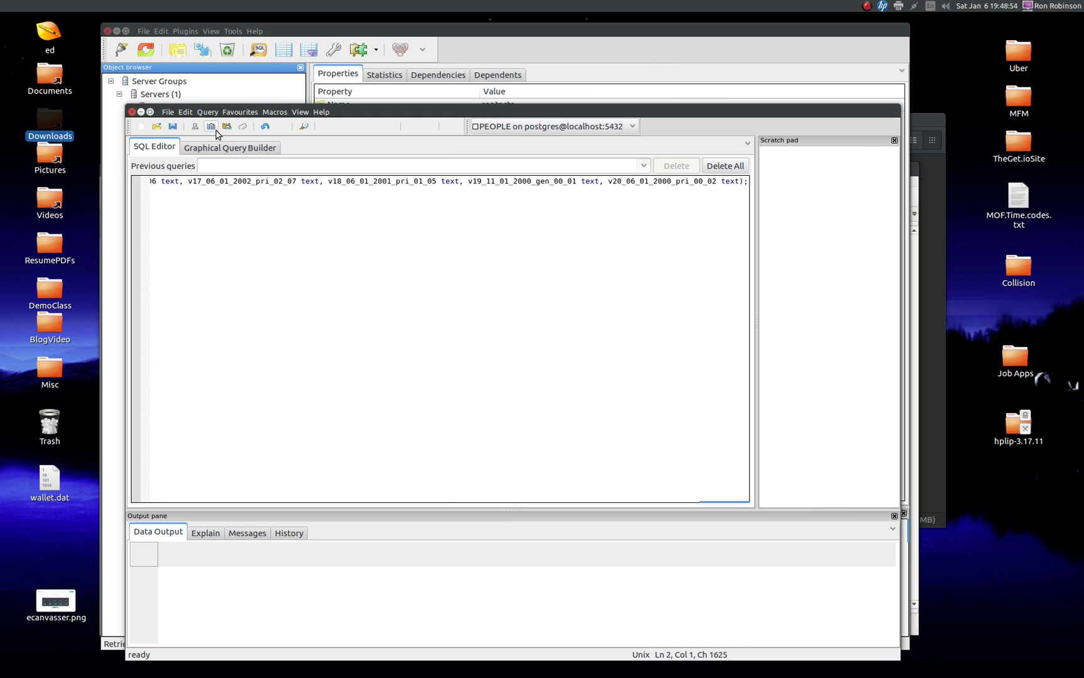
{"action": "left_click", "coordinate": [326, 128]}
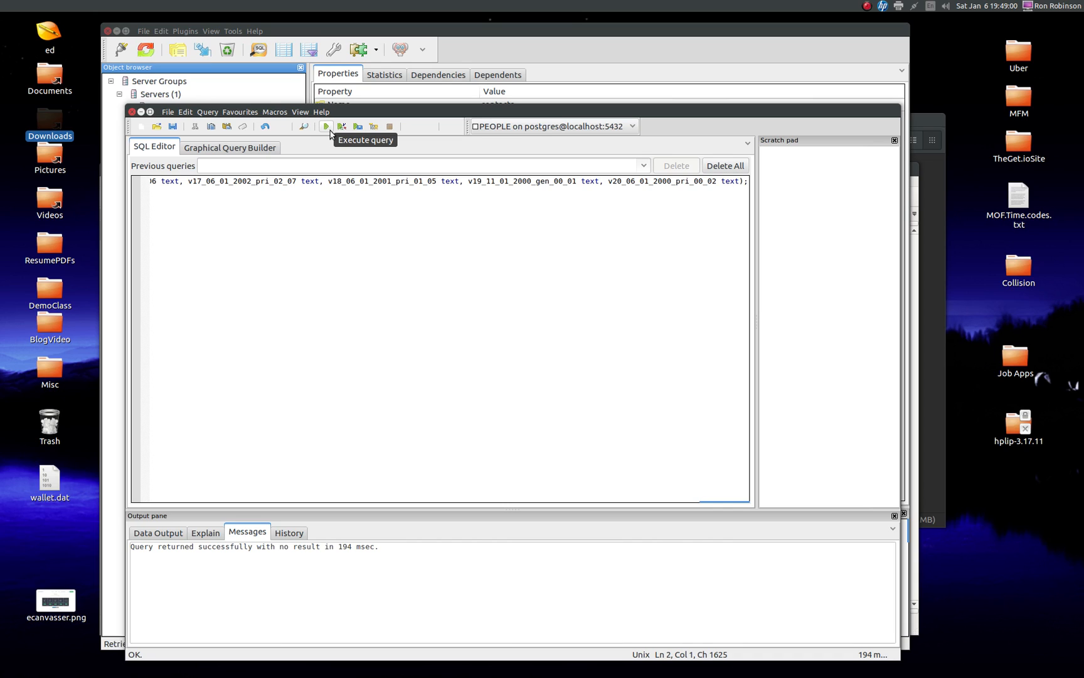
Step: Check the query's result message and close the query window without saving the query text
{"action": "left_click_drag", "start_coordinate": [379, 547], "coordinate": [131, 549]}
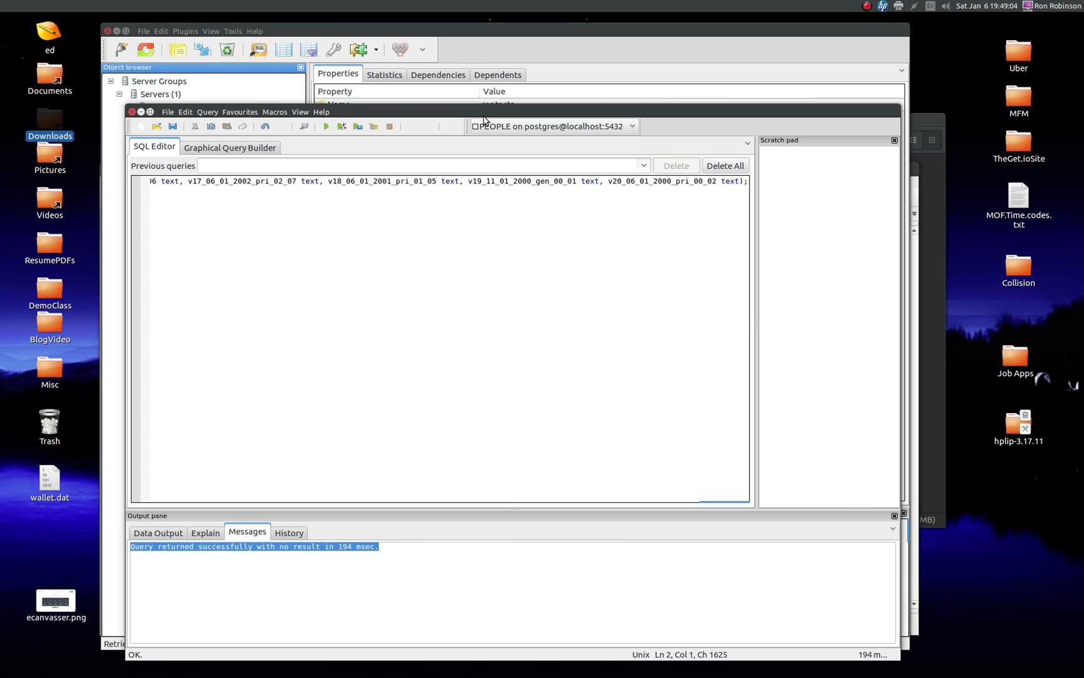
{"action": "left_click_drag", "start_coordinate": [481, 116], "coordinate": [472, 107]}
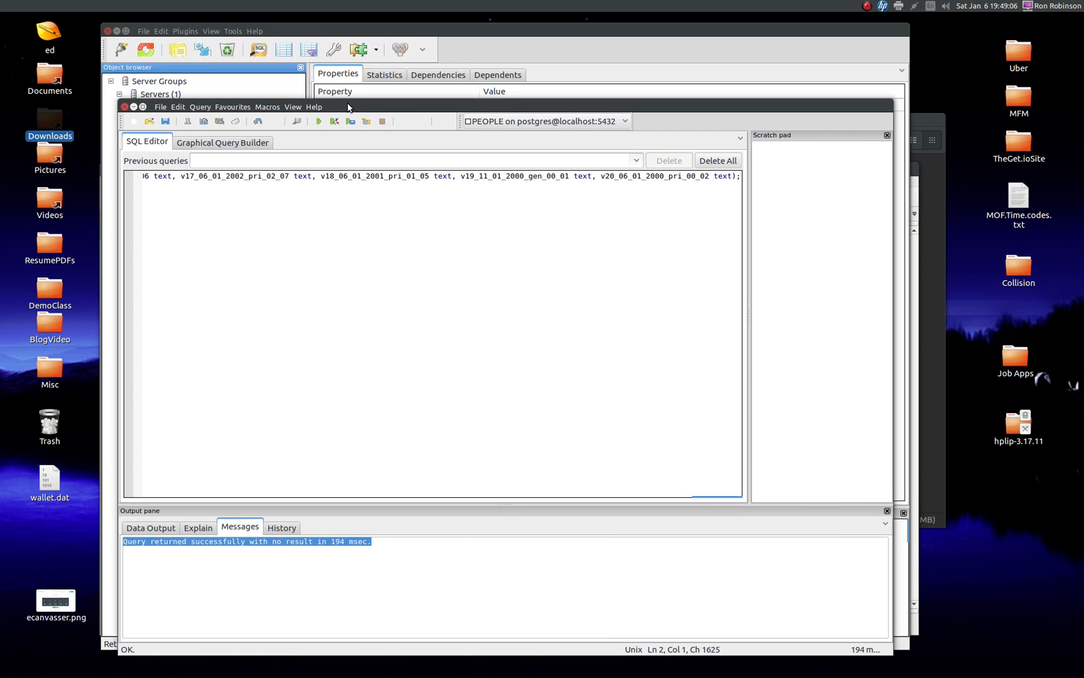
{"action": "left_click", "coordinate": [125, 107]}
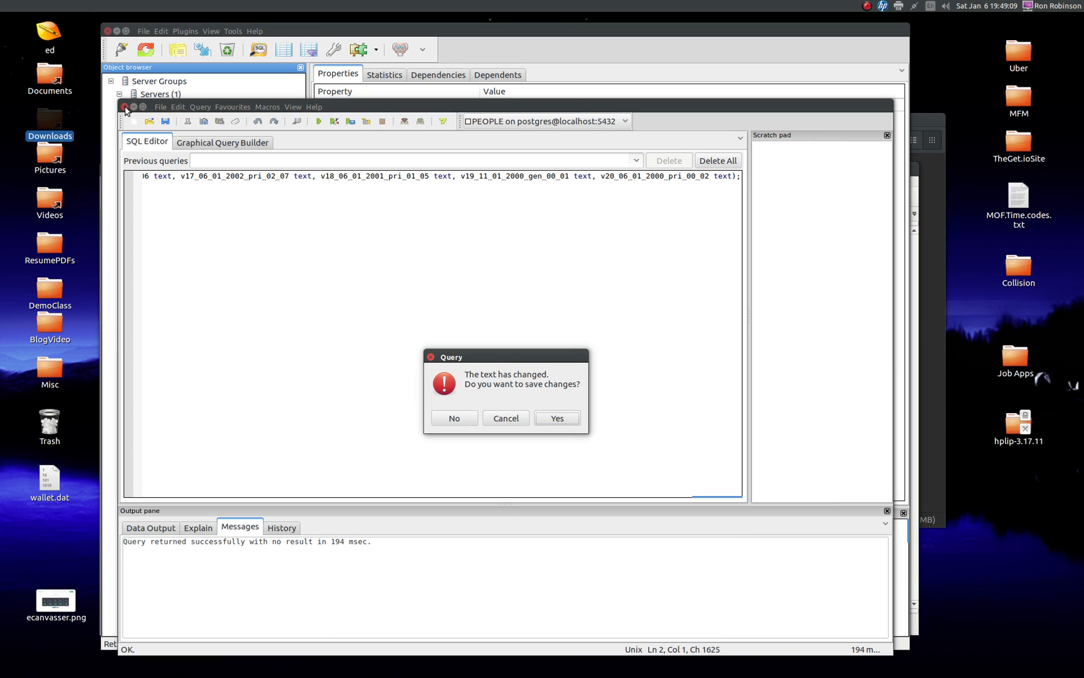
{"action": "left_click", "coordinate": [460, 425]}
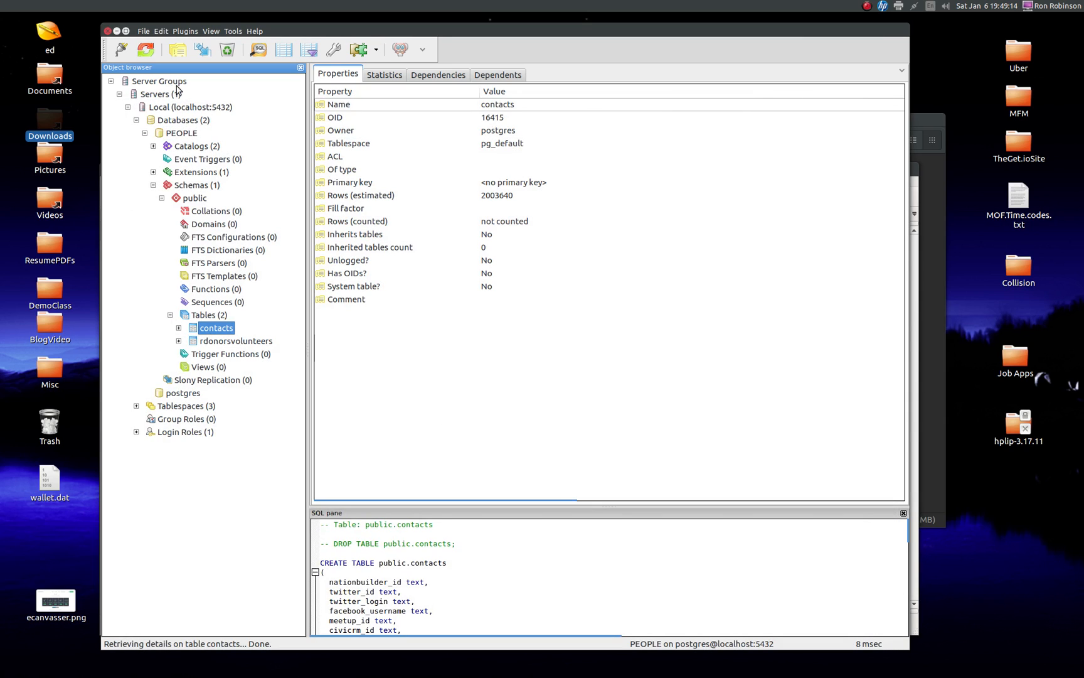
Step: Refresh the list of tables in the public schema of the PEOPLE database
{"action": "left_click", "coordinate": [146, 51]}
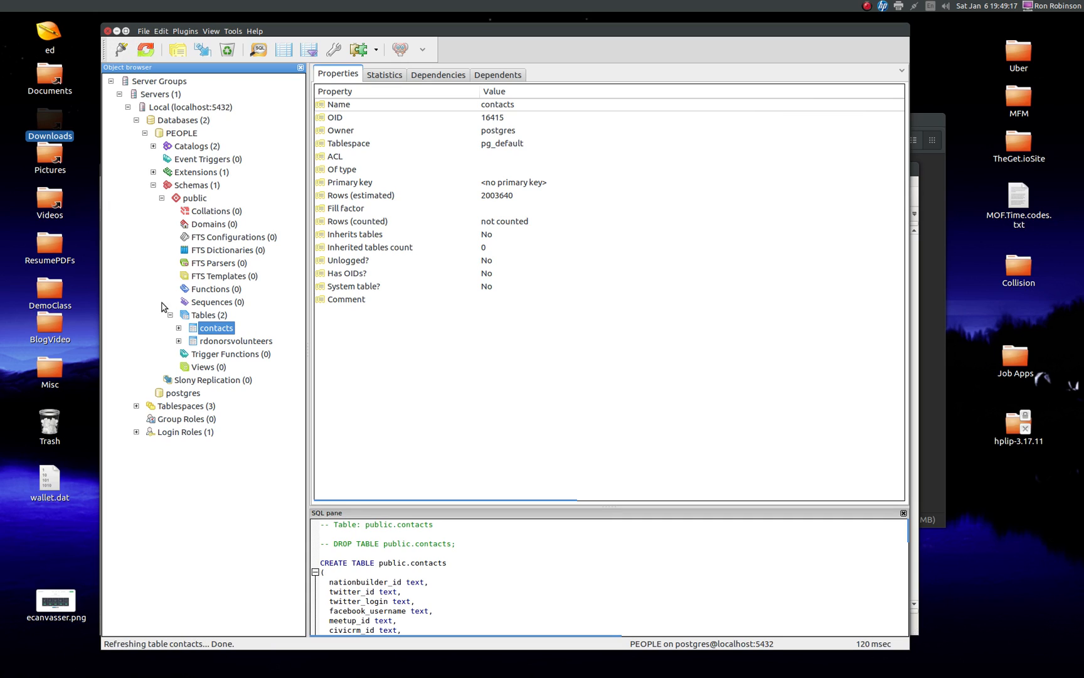
{"action": "left_click", "coordinate": [145, 50]}
{"action": "left_click", "coordinate": [145, 51]}
{"action": "left_click", "coordinate": [170, 315]}
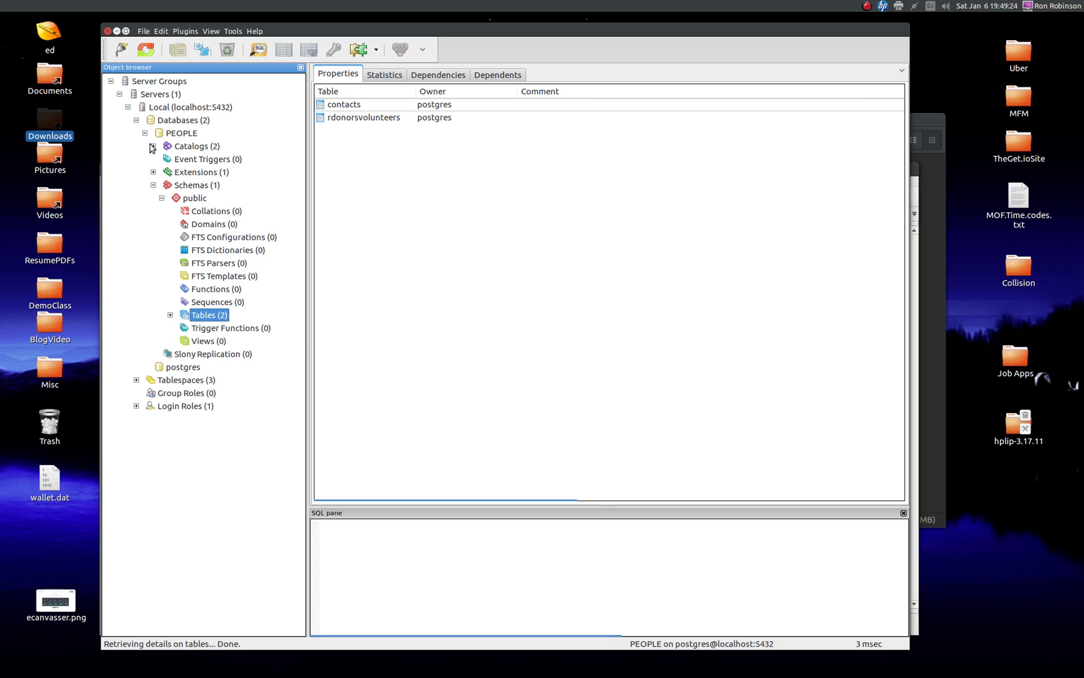
{"action": "left_click", "coordinate": [146, 51]}
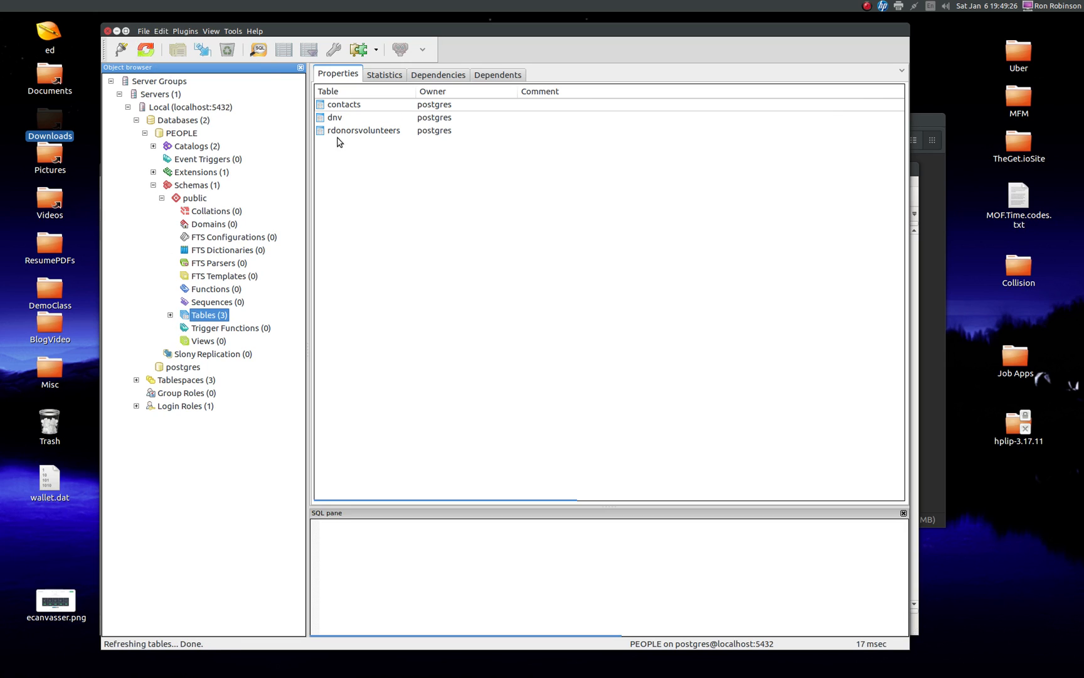
Step: Open the data import dialog for table dnv and start browsing for the source file
{"action": "left_click", "coordinate": [370, 119]}
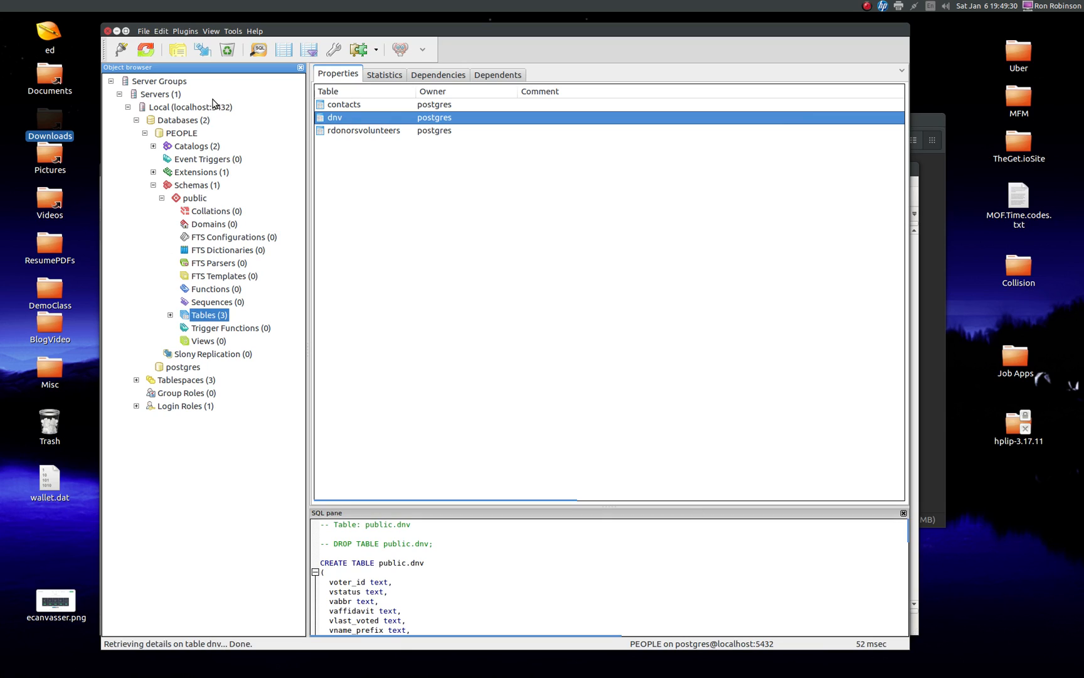
{"action": "right_click", "coordinate": [343, 119]}
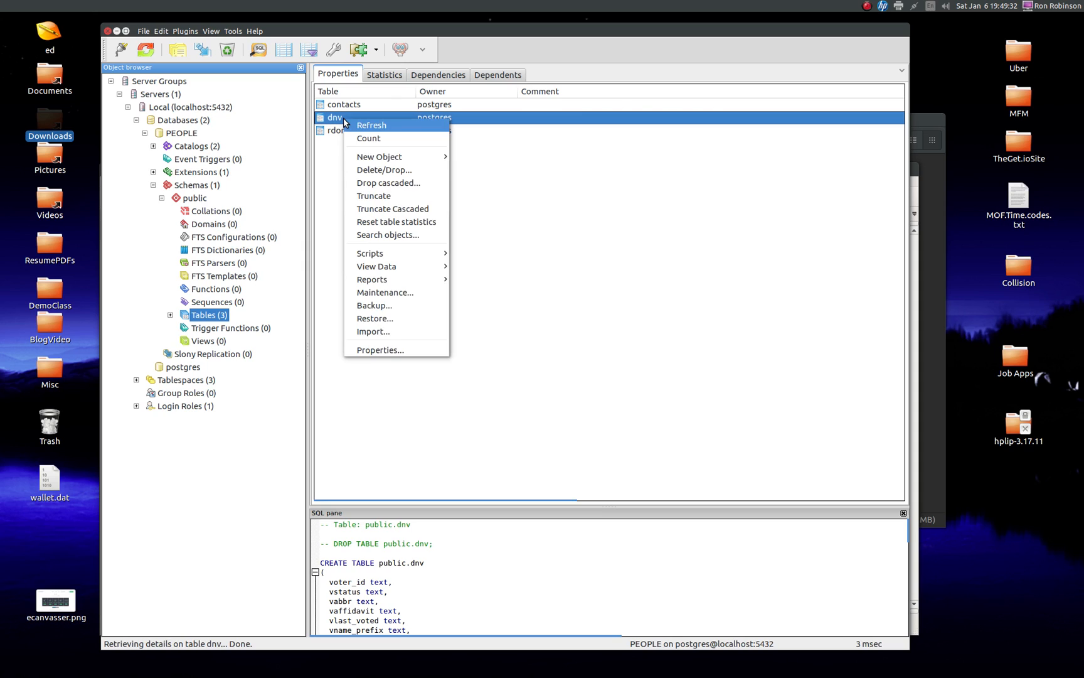
{"action": "left_click", "coordinate": [384, 340]}
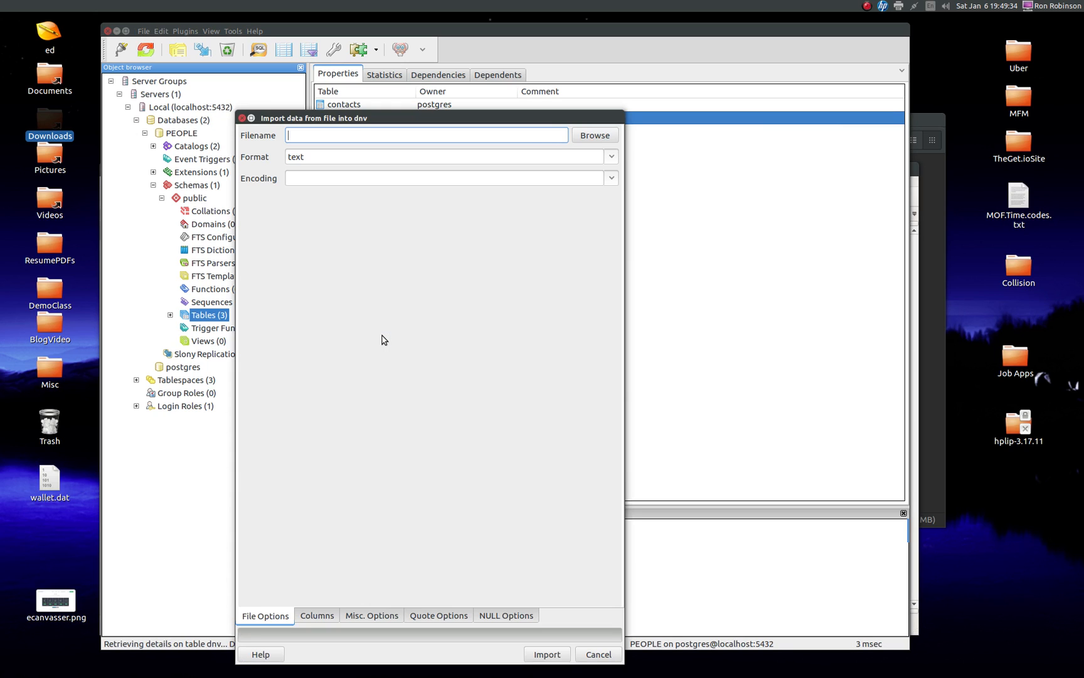
{"action": "left_click", "coordinate": [590, 135]}
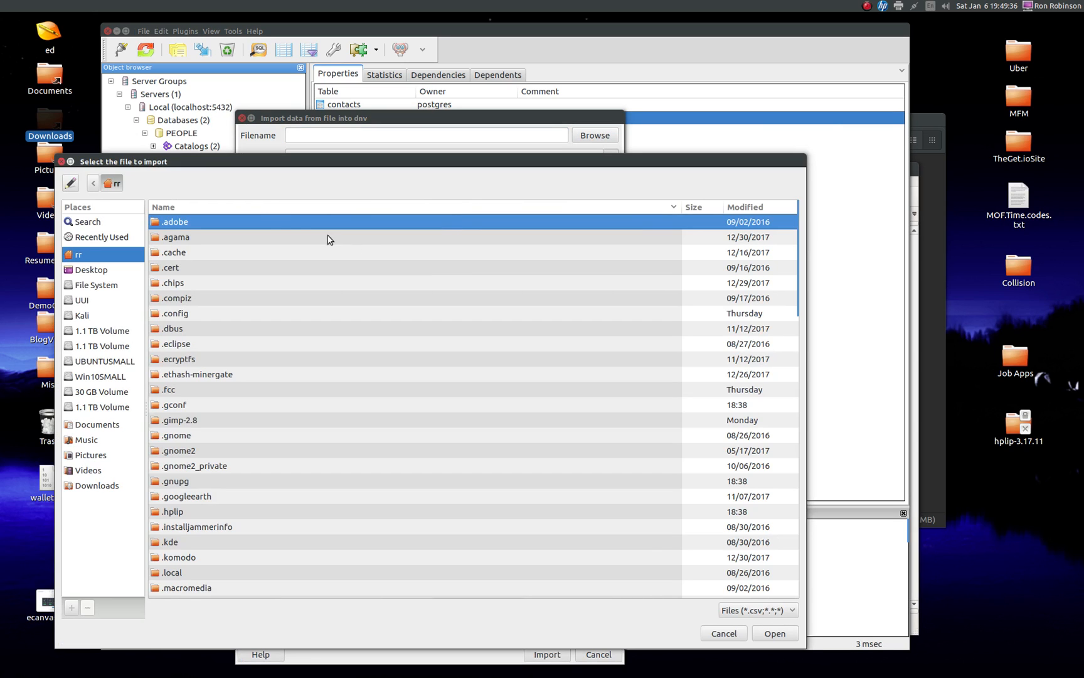
{"action": "scroll", "coordinate": [223, 422], "scroll_direction": "down", "scroll_amount": 10}
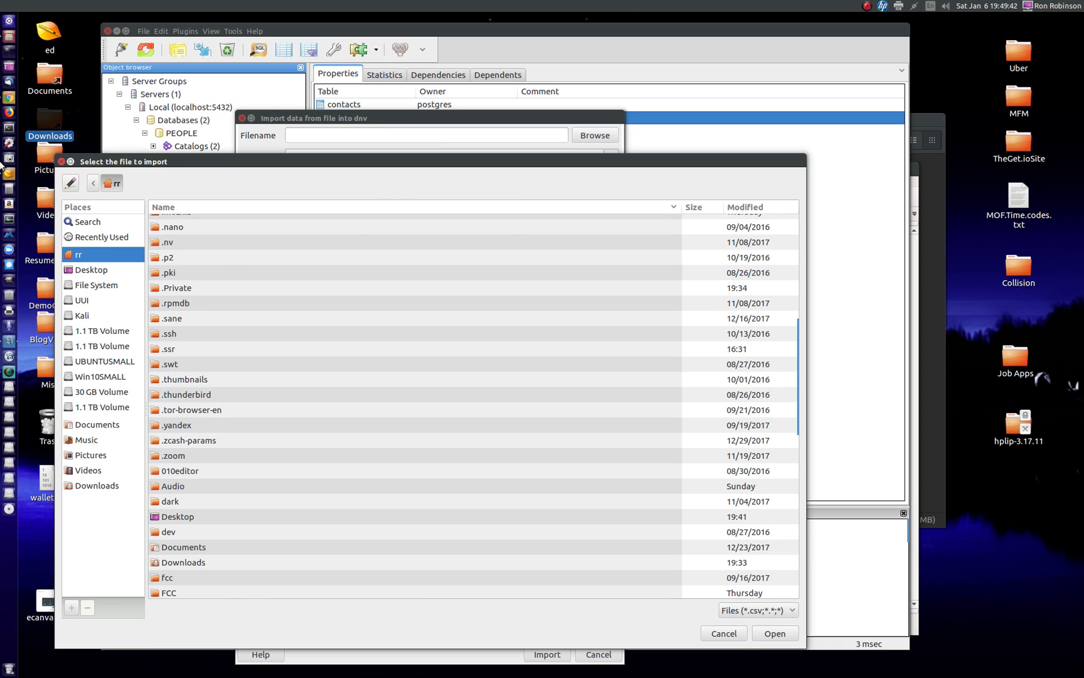
Step: Switch to 010 Editor, convert voters.csv to the UTF-8 character set with DOS (CRLF) linefeeds, and save it
{"action": "left_click", "coordinate": [8, 173]}
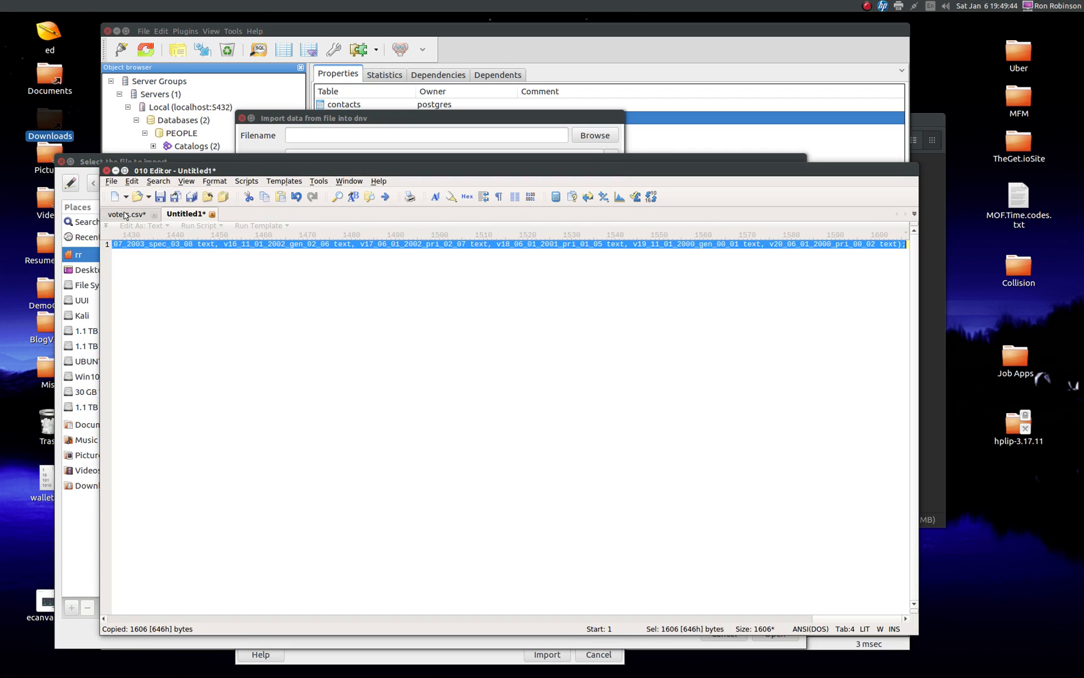
{"action": "left_click", "coordinate": [124, 215]}
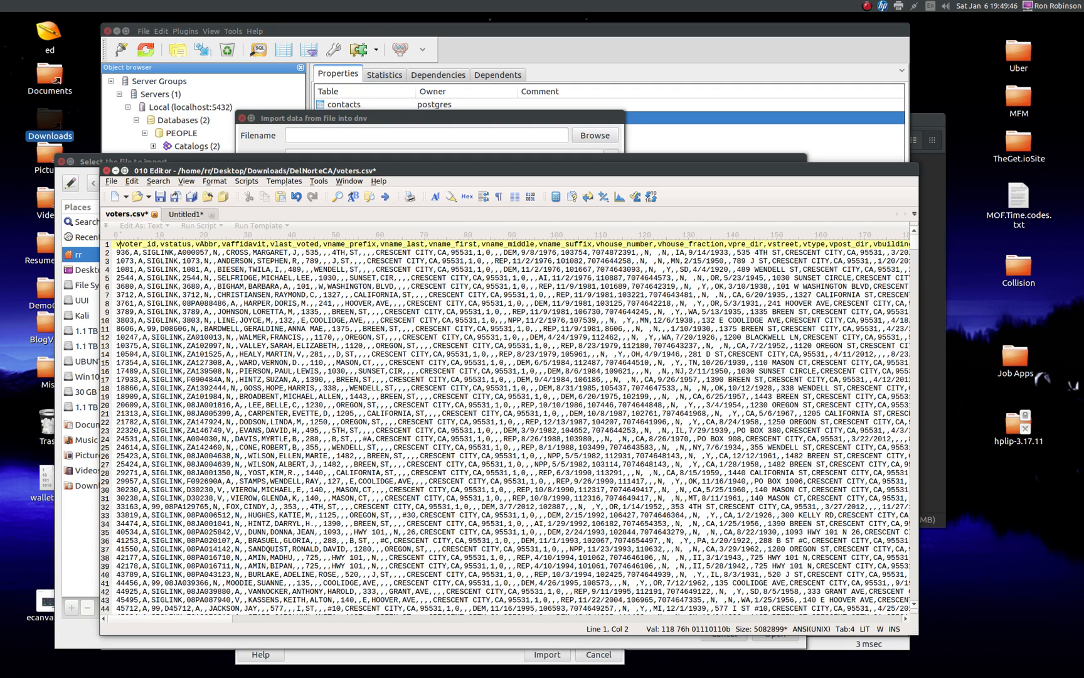
{"action": "left_click", "coordinate": [799, 628]}
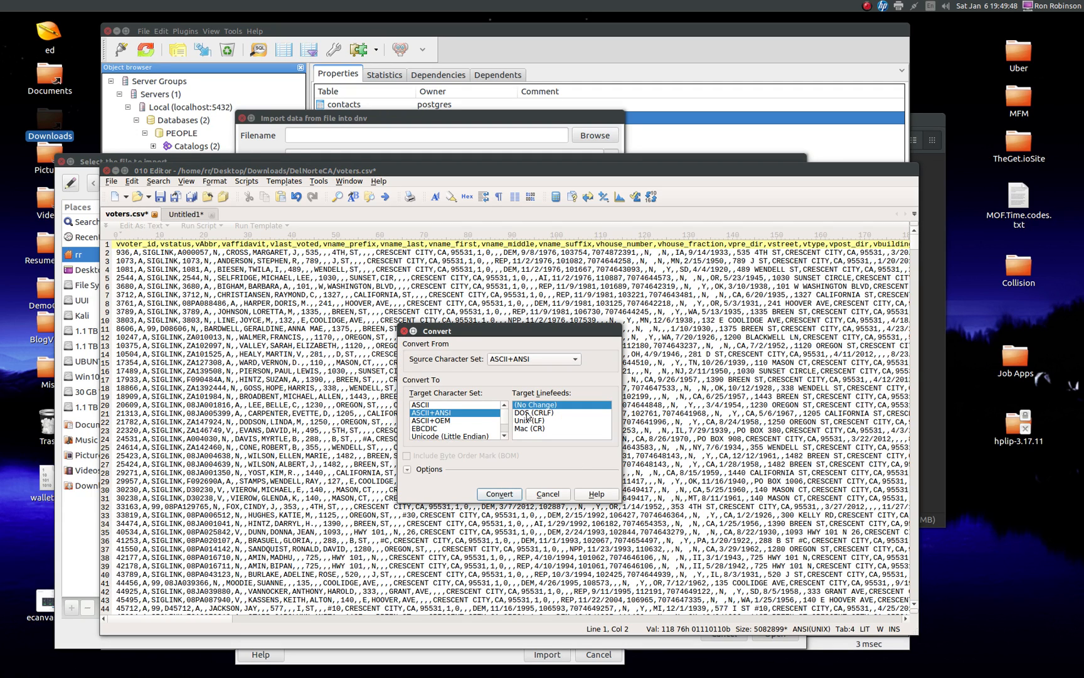
{"action": "scroll", "coordinate": [427, 425], "scroll_direction": "down", "scroll_amount": 1}
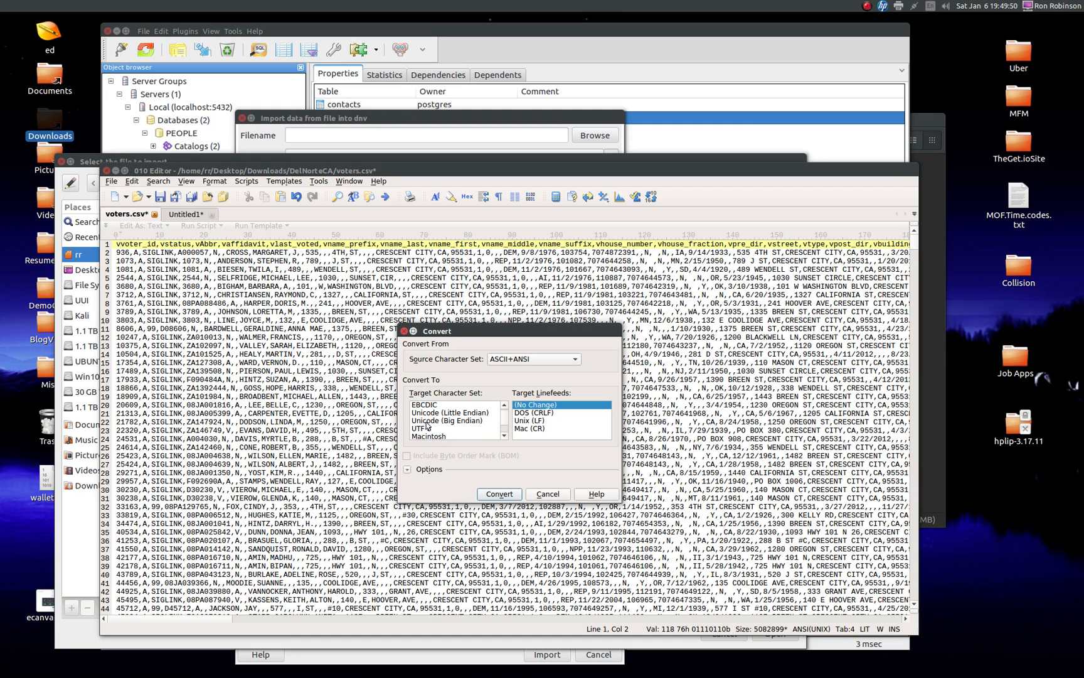
{"action": "left_click", "coordinate": [428, 429]}
{"action": "left_click", "coordinate": [536, 414]}
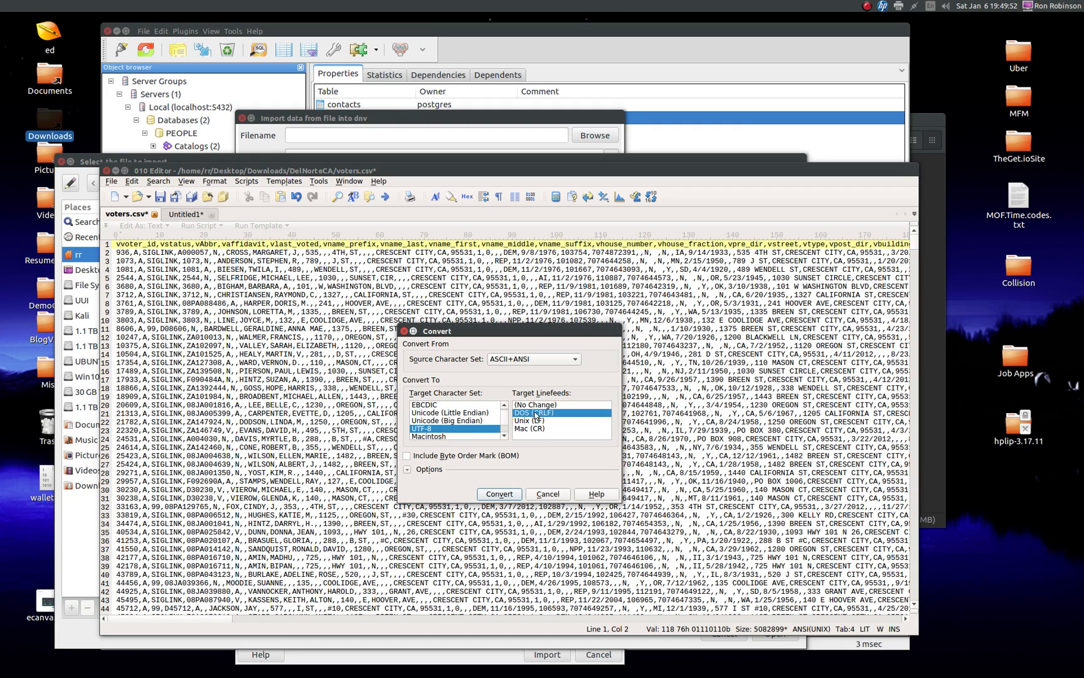
{"action": "left_click", "coordinate": [494, 495]}
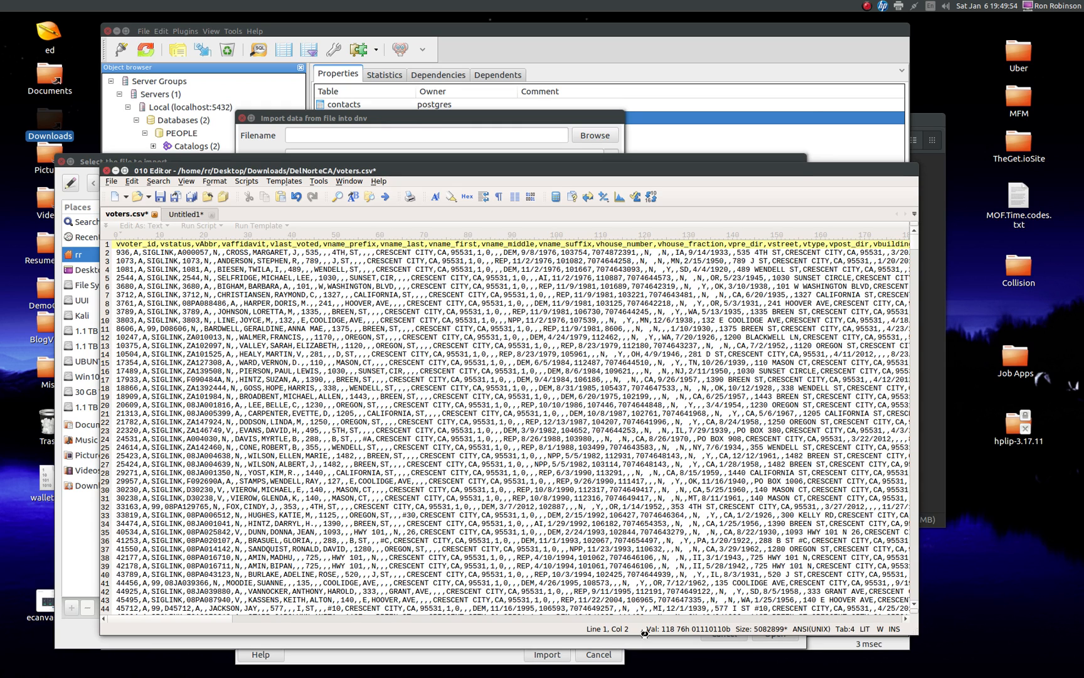
{"action": "left_click", "coordinate": [160, 197]}
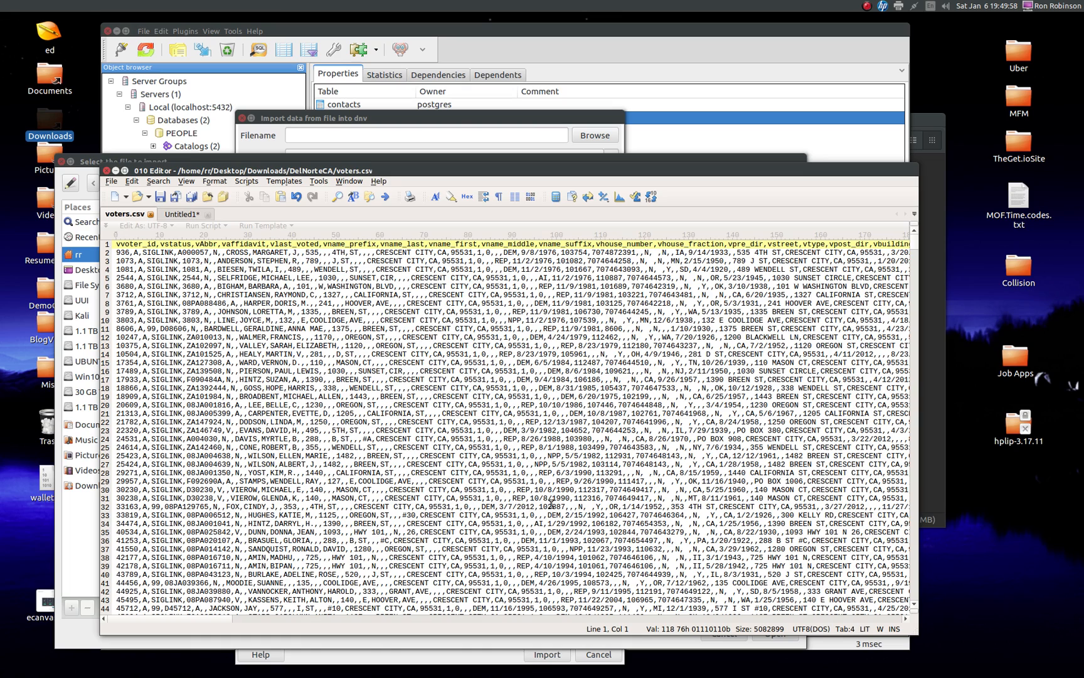
Step: Return to the pgAdmin file chooser and choose voters.csv from the DelNorteCA folder in Downloads as the import file
{"action": "left_click", "coordinate": [535, 122]}
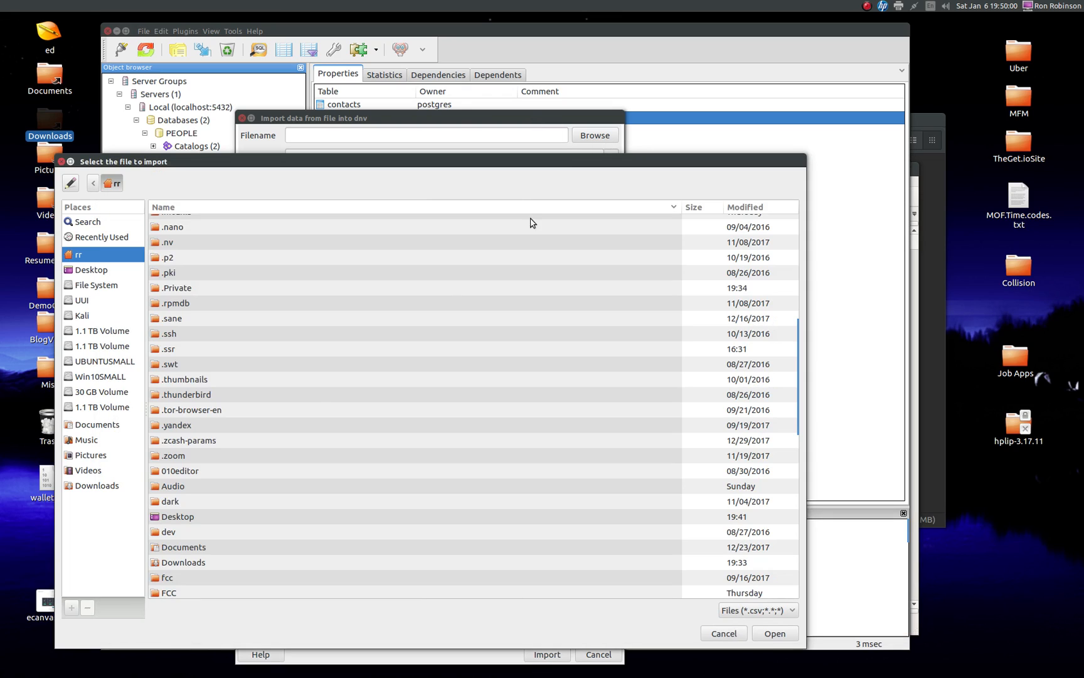
{"action": "scroll", "coordinate": [284, 413], "scroll_direction": "down", "scroll_amount": 5}
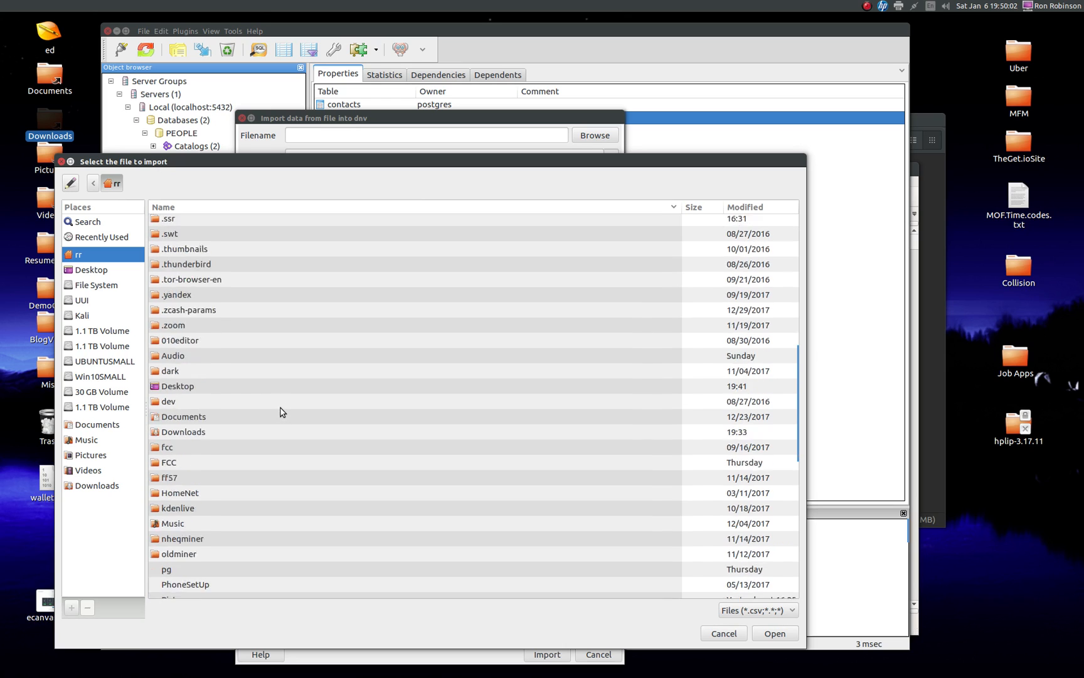
{"action": "double_click", "coordinate": [271, 389]}
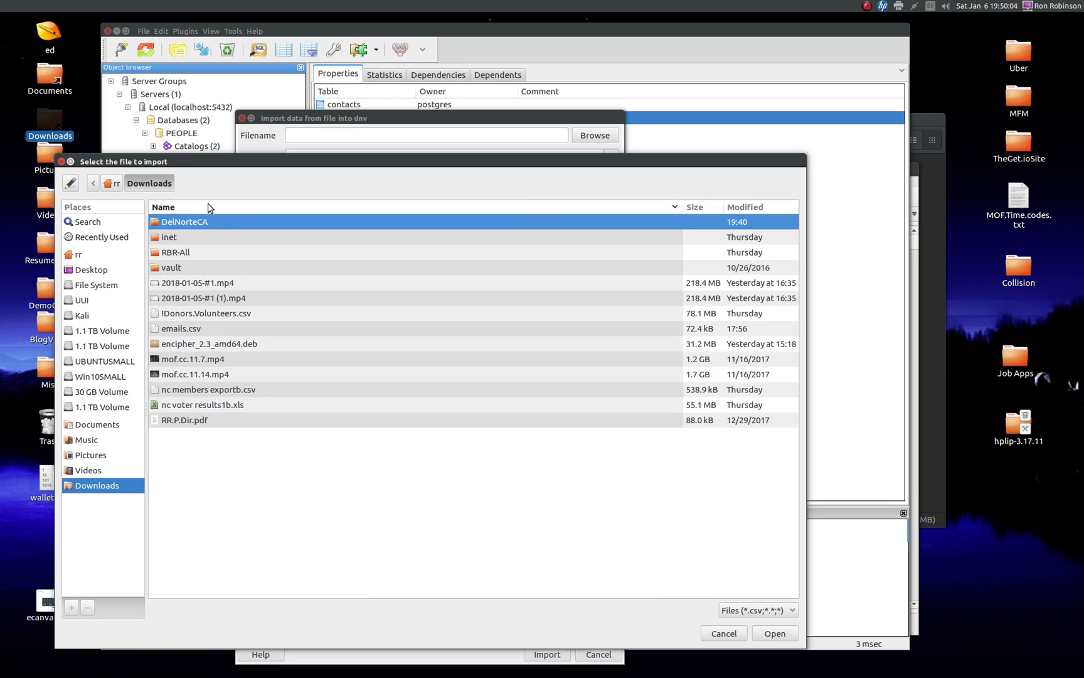
{"action": "double_click", "coordinate": [226, 226]}
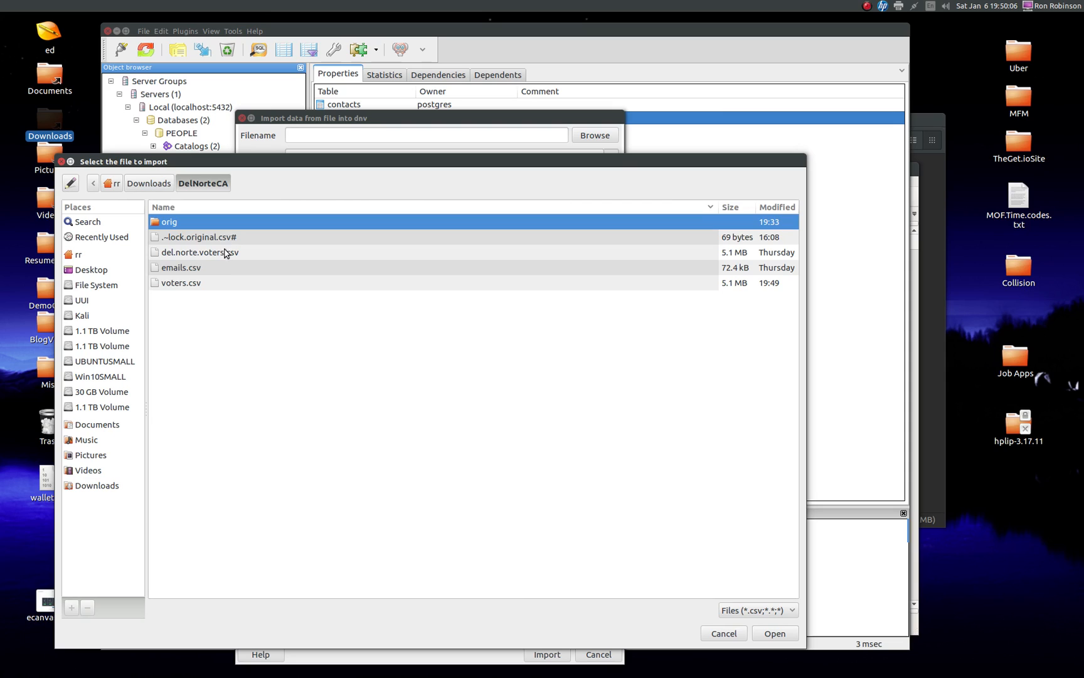
{"action": "left_click", "coordinate": [230, 283]}
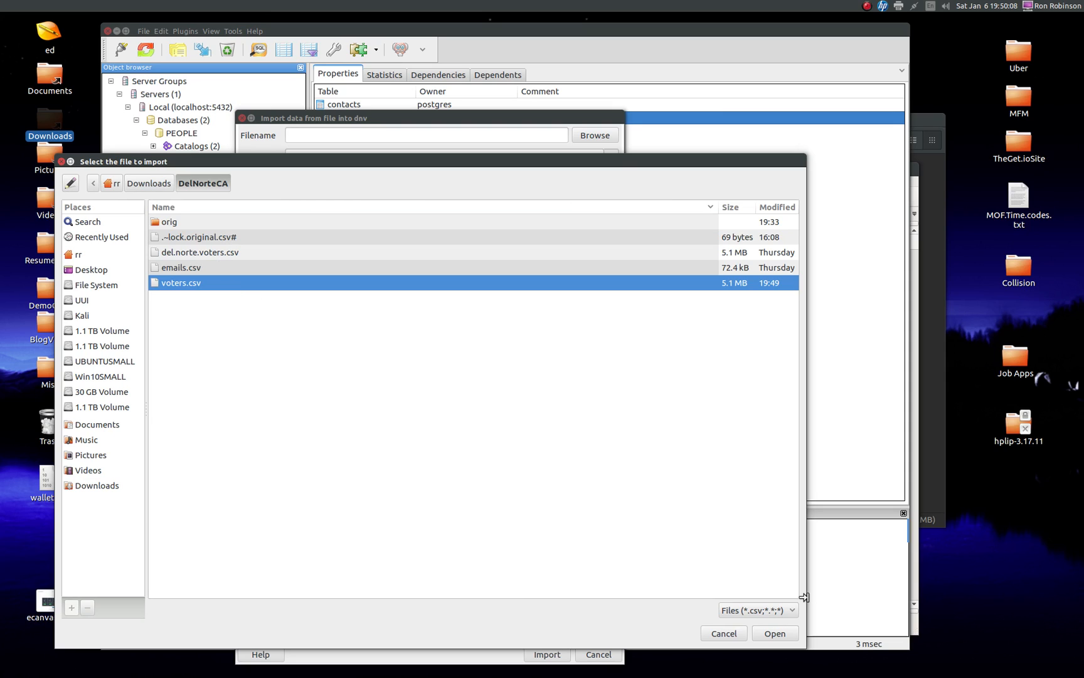
{"action": "left_click", "coordinate": [775, 633]}
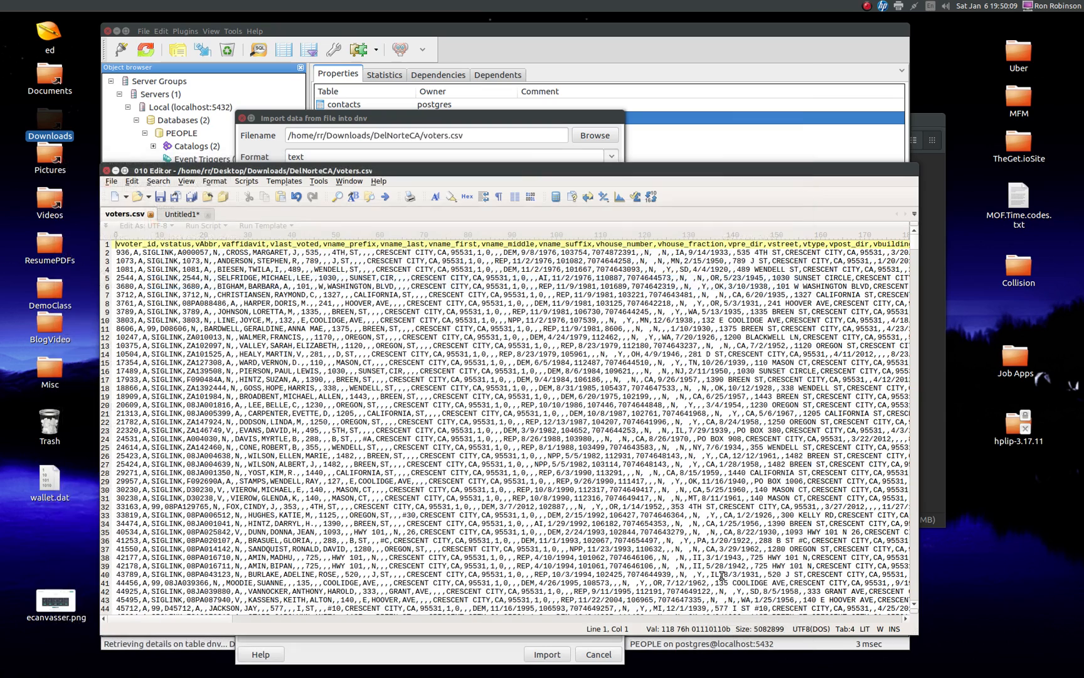
Step: Set the import format to csv and the encoding to UTF8
{"action": "left_click", "coordinate": [480, 121]}
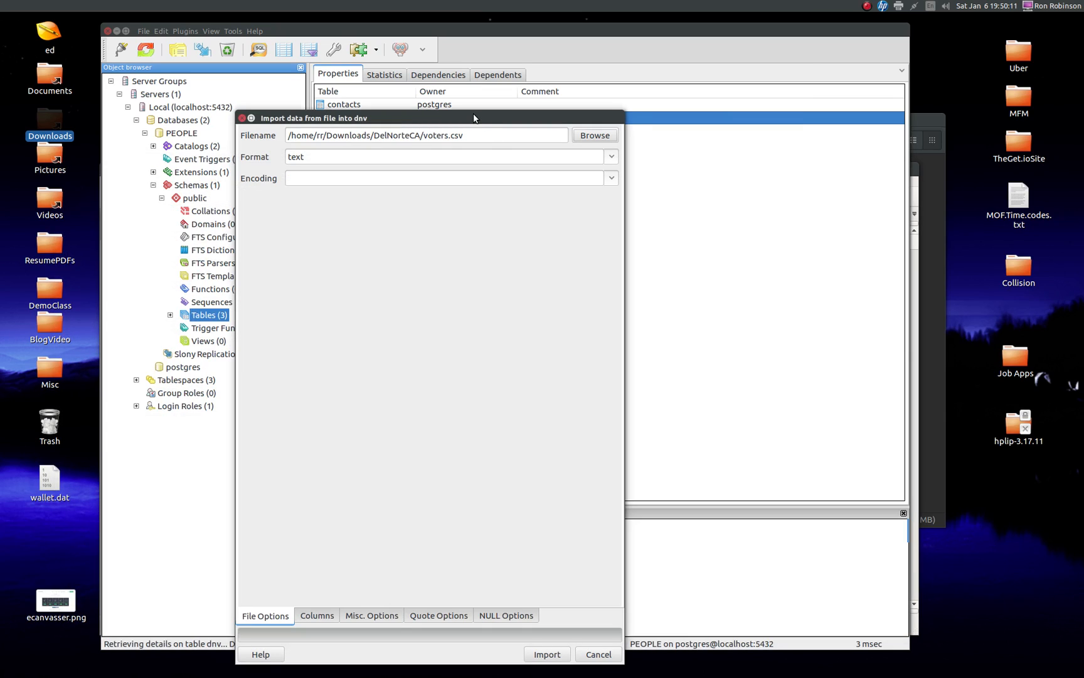
{"action": "left_click", "coordinate": [611, 156]}
{"action": "left_click", "coordinate": [324, 191]}
{"action": "left_click", "coordinate": [611, 177]}
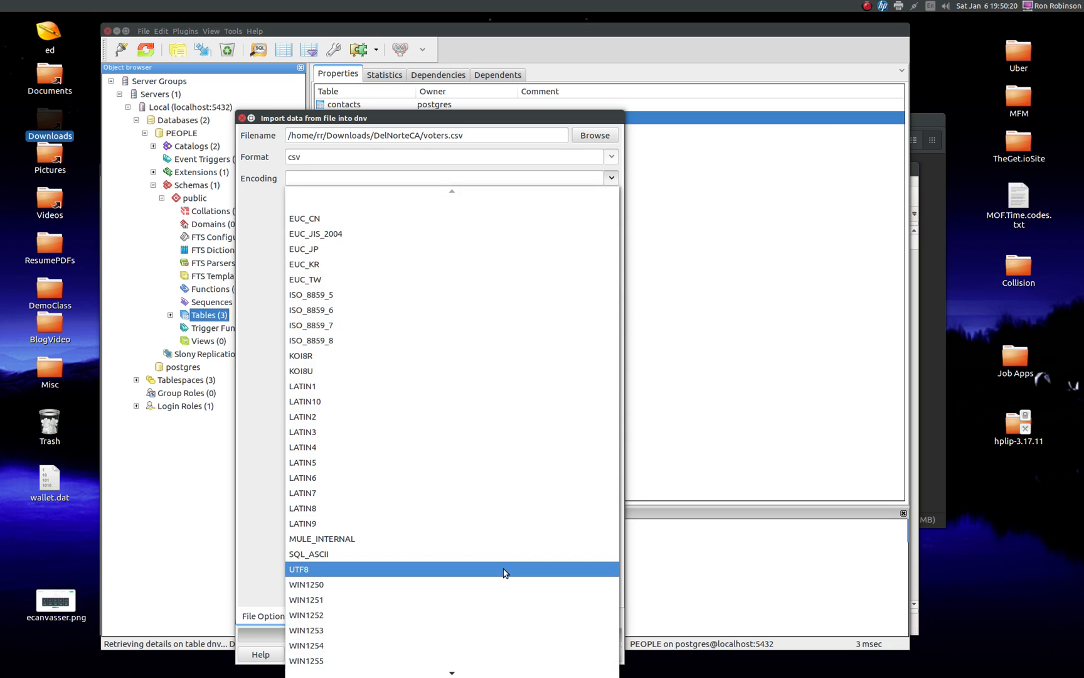
{"action": "left_click", "coordinate": [504, 569]}
Step: Review the columns to import, mark the file as having a header, and set the delimiter to a comma
{"action": "left_click", "coordinate": [323, 620]}
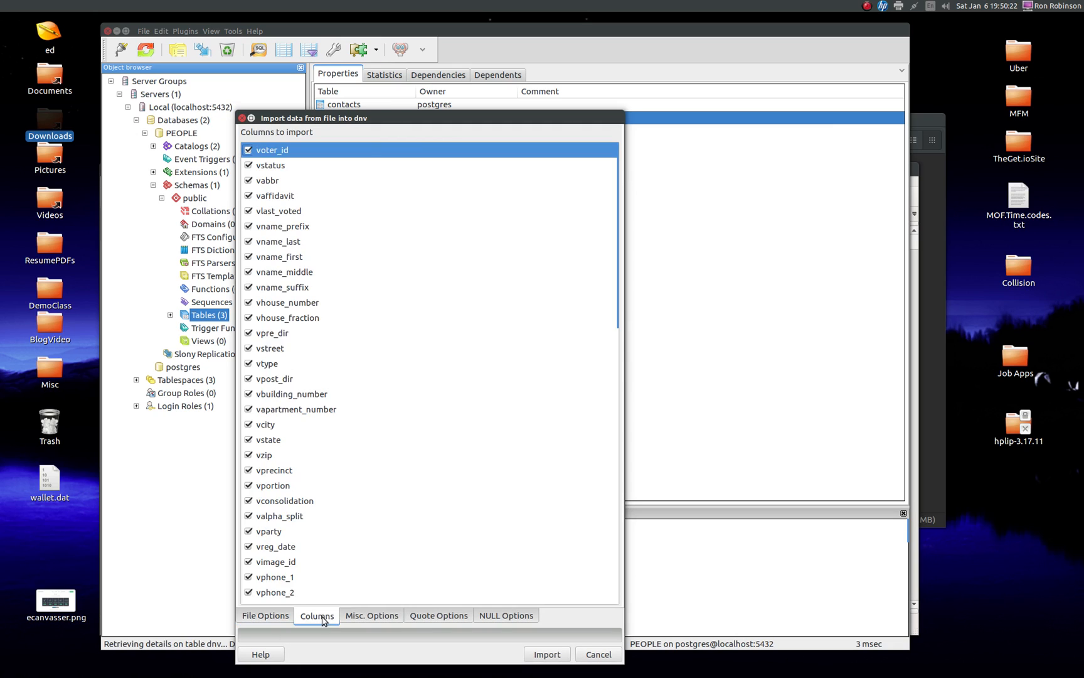
{"action": "left_click", "coordinate": [372, 616]}
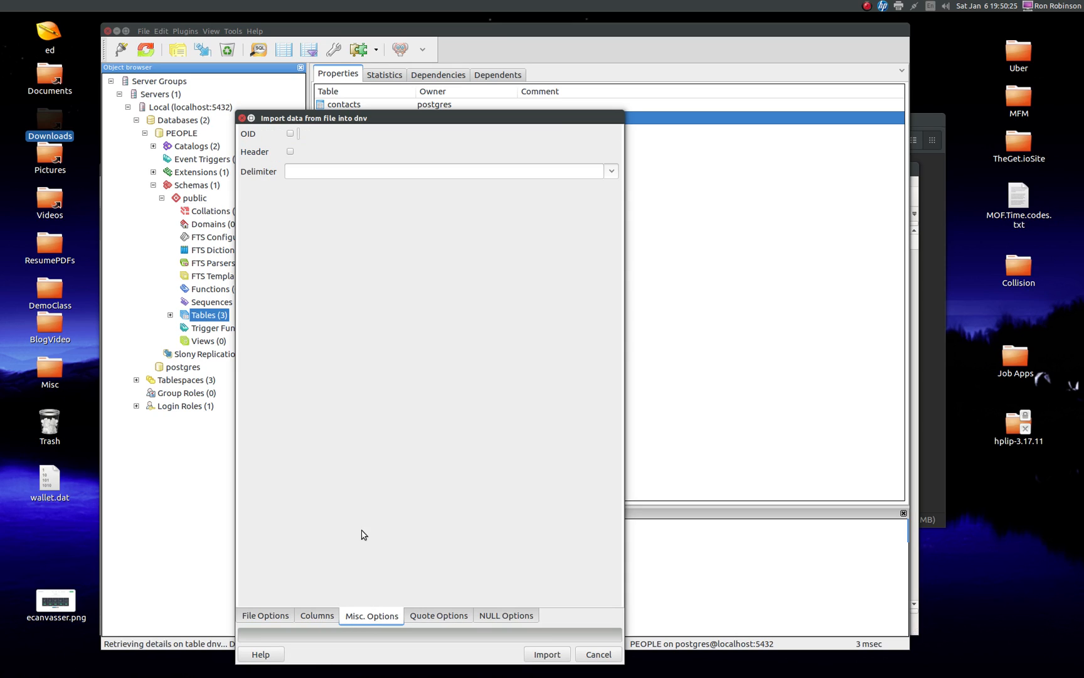
{"action": "left_click", "coordinate": [289, 152]}
{"action": "left_click", "coordinate": [297, 171]}
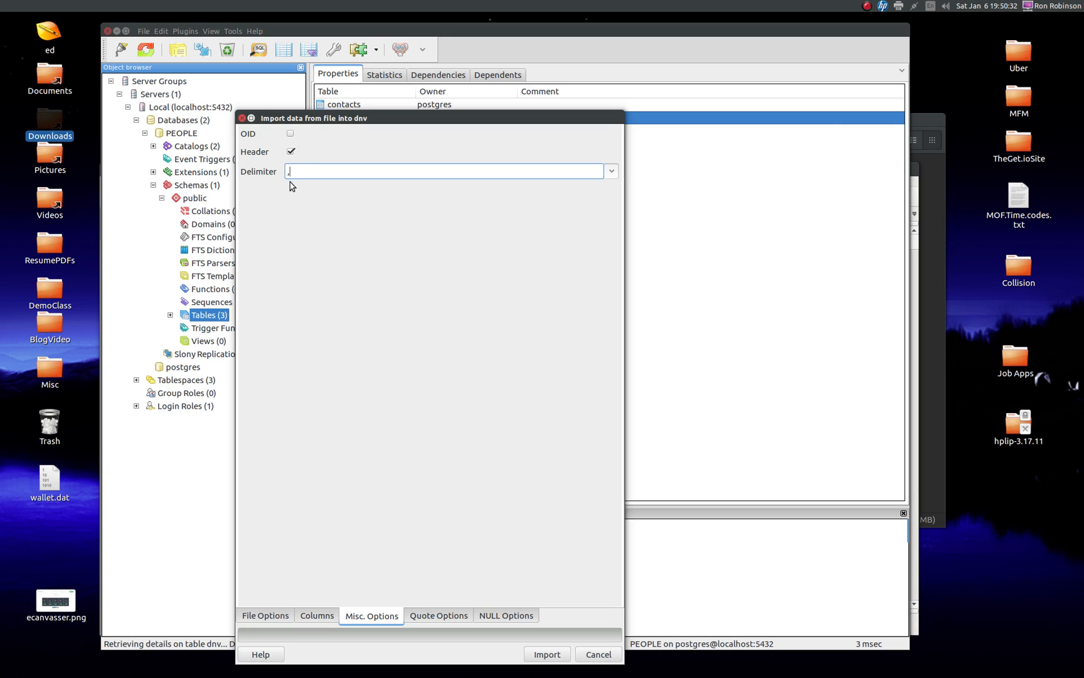
{"action": "type", "text": ","}
Step: Check the quote and NULL options, run the import into dnv, and close the import dialog
{"action": "left_click", "coordinate": [447, 615]}
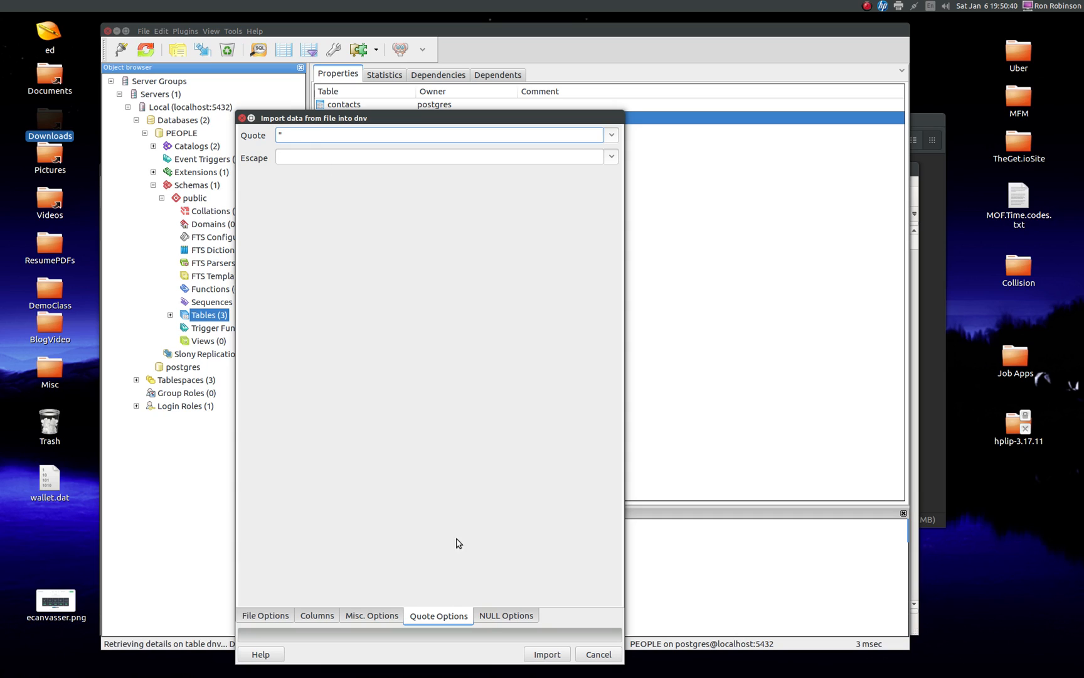
{"action": "left_click", "coordinate": [493, 616]}
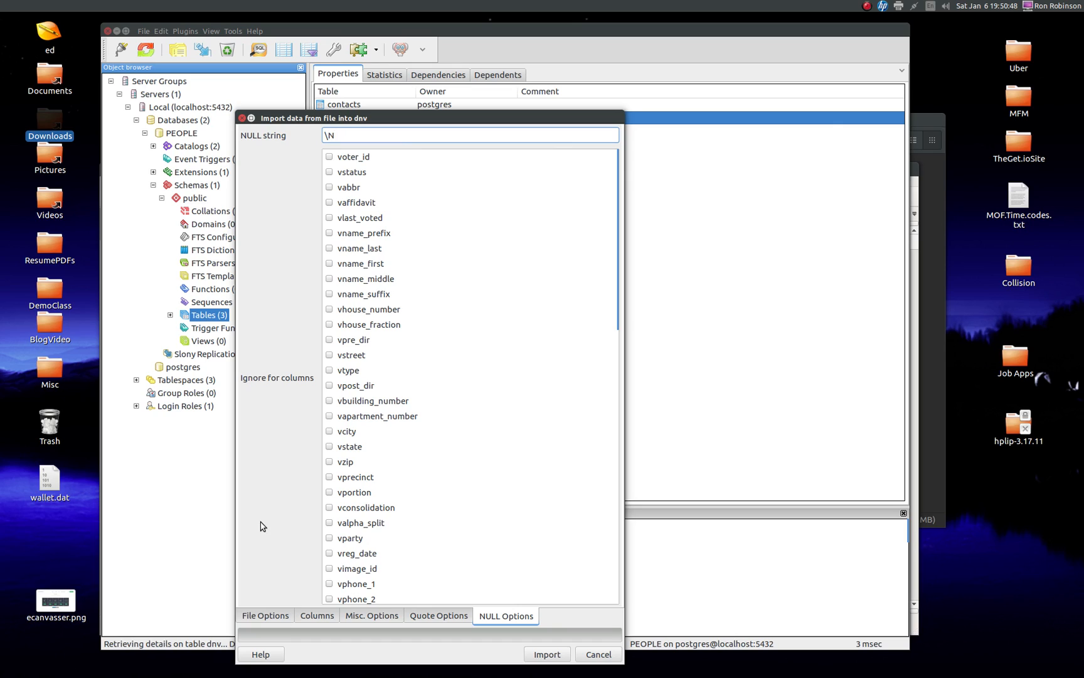
{"action": "left_click", "coordinate": [548, 655]}
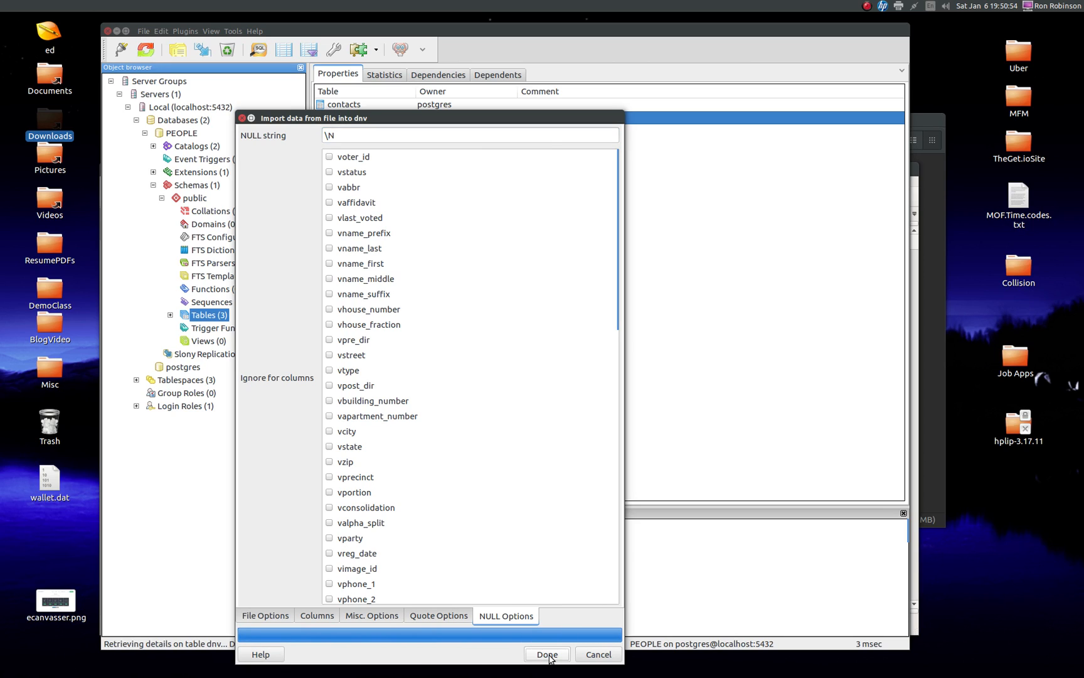
{"action": "left_click", "coordinate": [548, 655]}
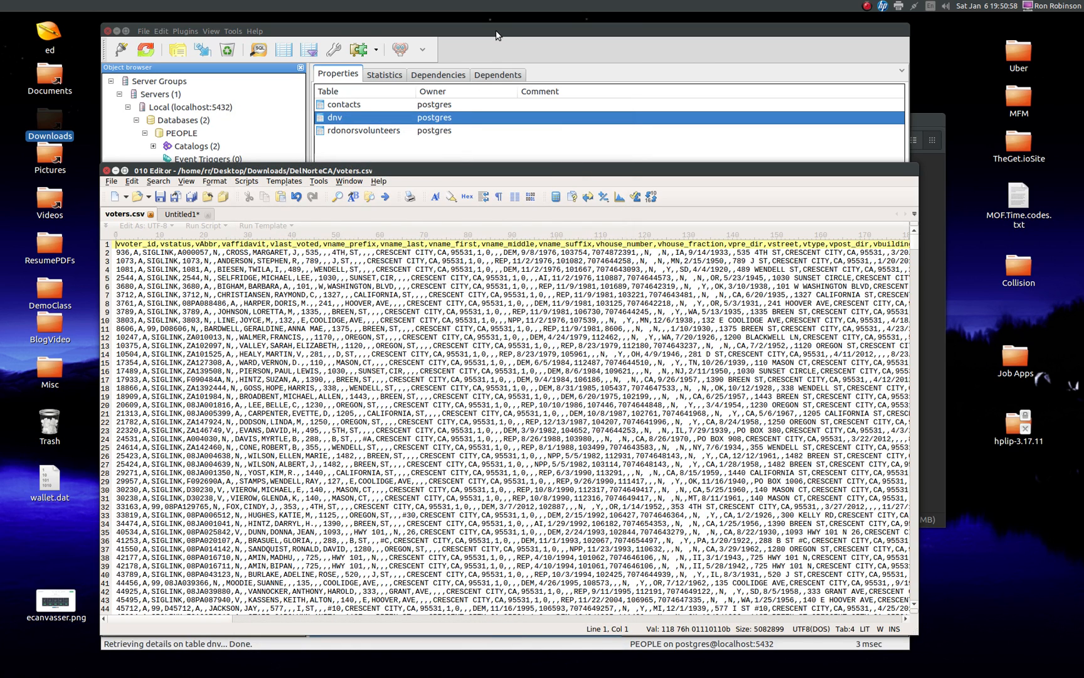
Step: View the top 100 rows of dnv, inspect the imported columns through party and phone, and close the data view
{"action": "left_click", "coordinate": [374, 119]}
{"action": "right_click", "coordinate": [375, 119]}
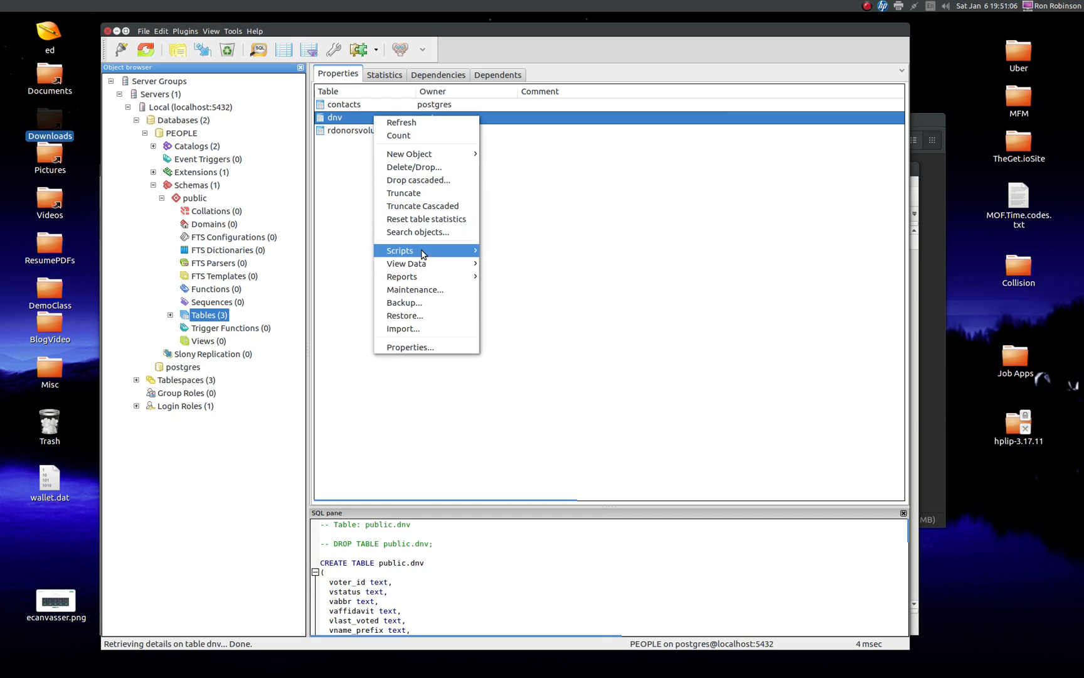
{"action": "mouse_move", "coordinate": [445, 266]}
{"action": "left_click", "coordinate": [516, 265]}
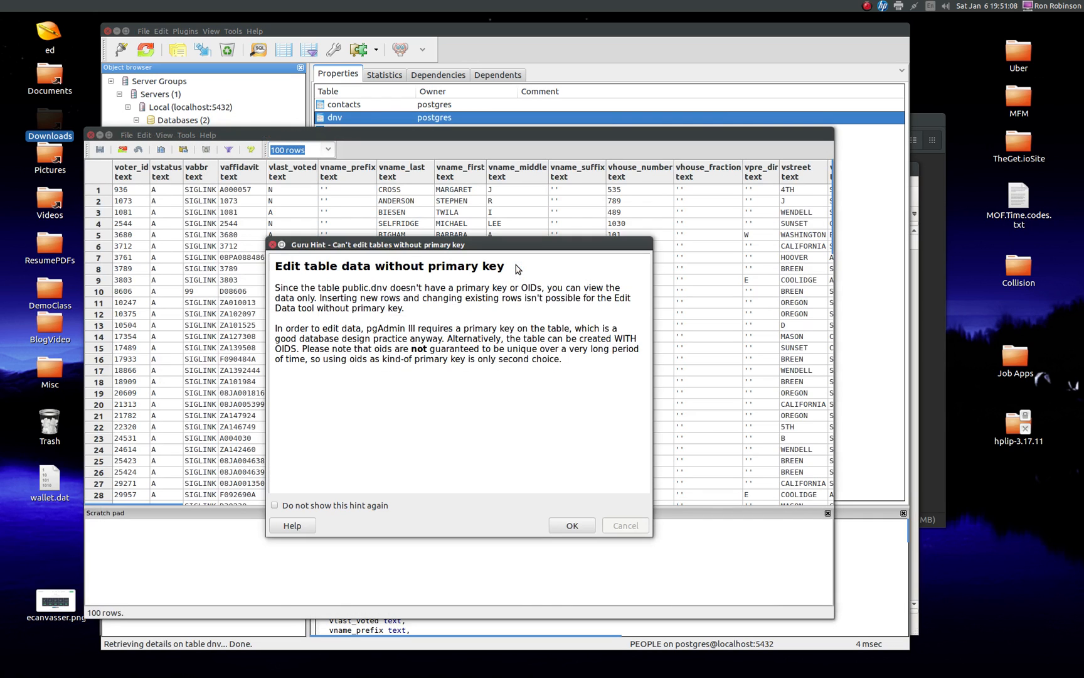
{"action": "left_click", "coordinate": [573, 525]}
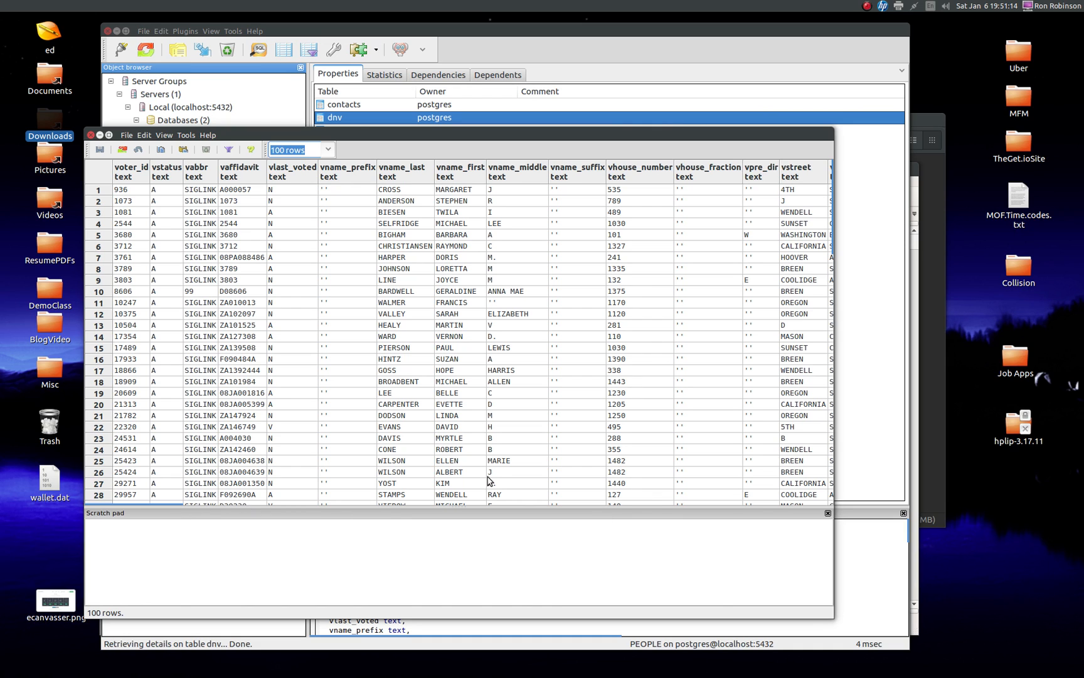
{"action": "left_click_drag", "start_coordinate": [604, 129], "coordinate": [656, 124]}
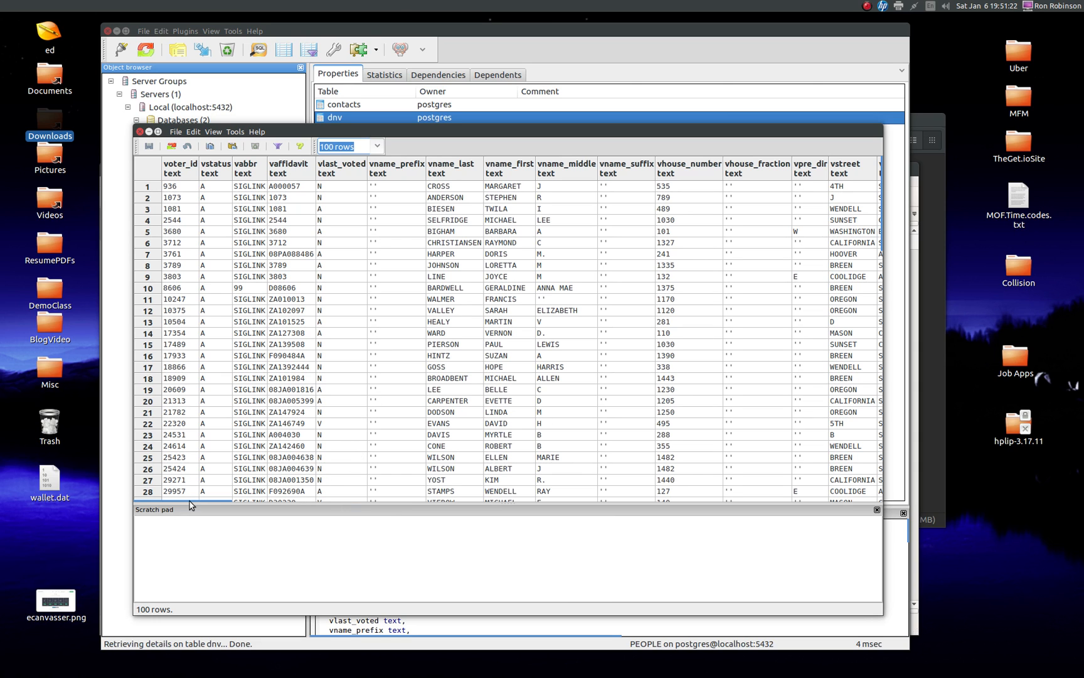
{"action": "left_click_drag", "start_coordinate": [191, 505], "coordinate": [299, 512]}
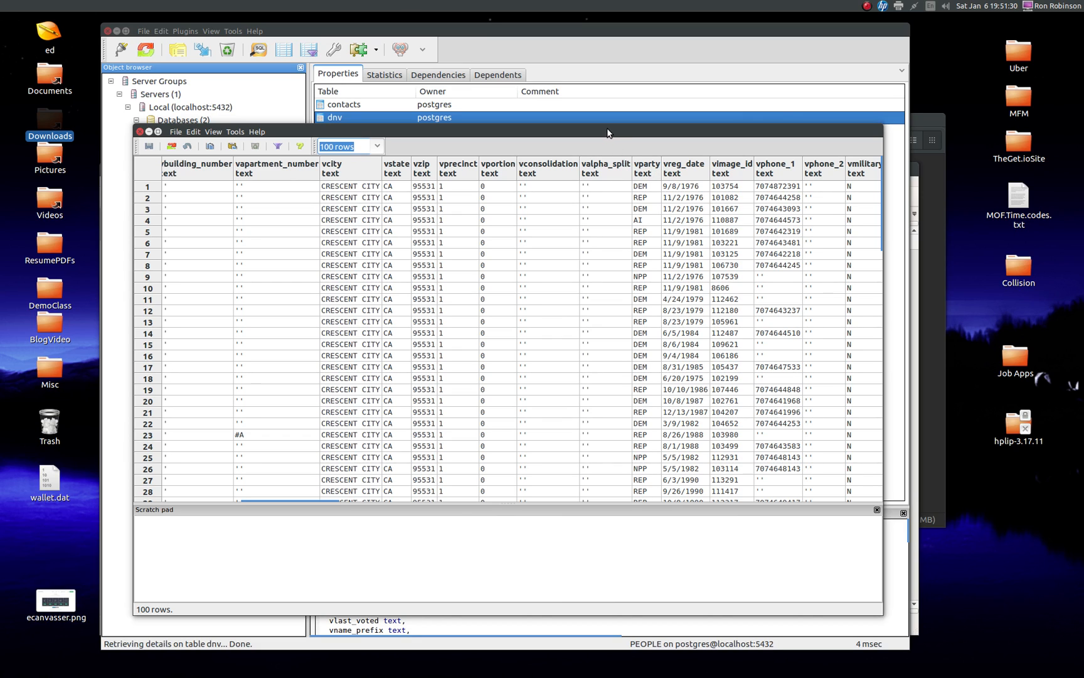
{"action": "left_click", "coordinate": [640, 198]}
{"action": "left_click", "coordinate": [140, 133]}
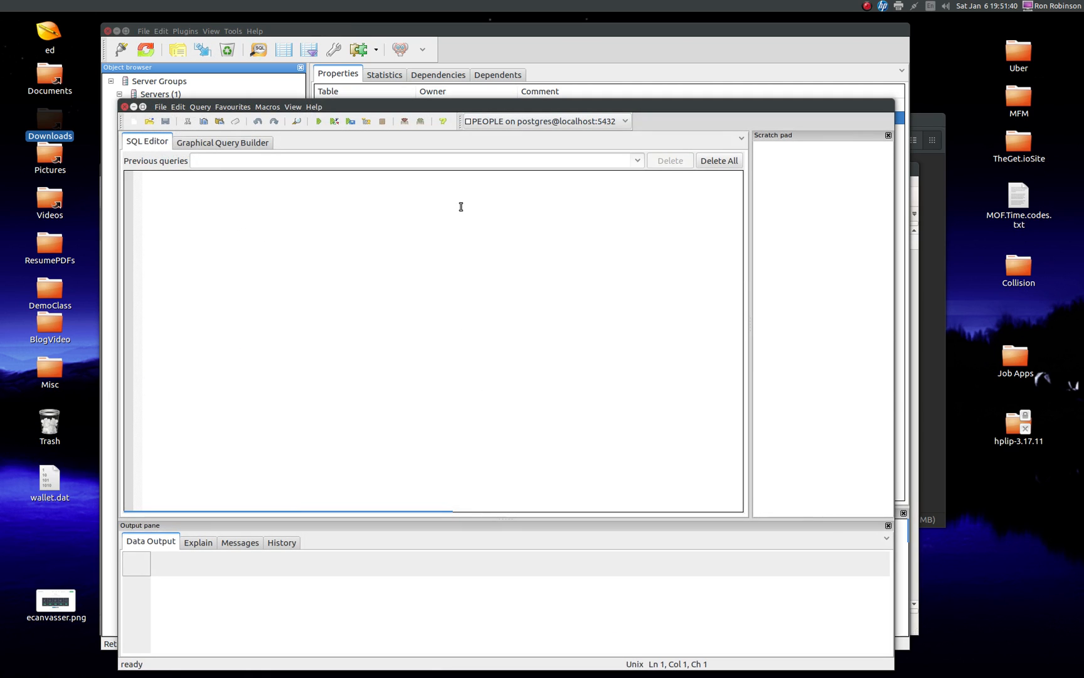
Step: In a new query window on the PEOPLE database, write a query selecting vname_first, vname_last and vemail from dnv
{"action": "left_click_drag", "start_coordinate": [429, 106], "coordinate": [444, 100]}
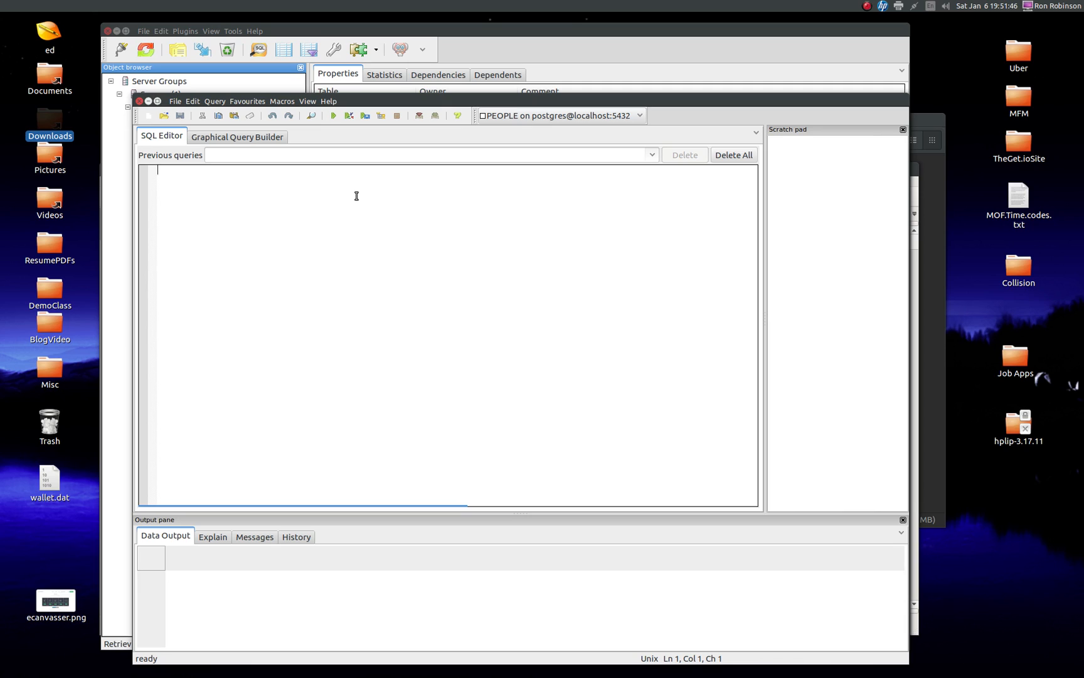
{"action": "type", "text": "select vname_first, vname"}
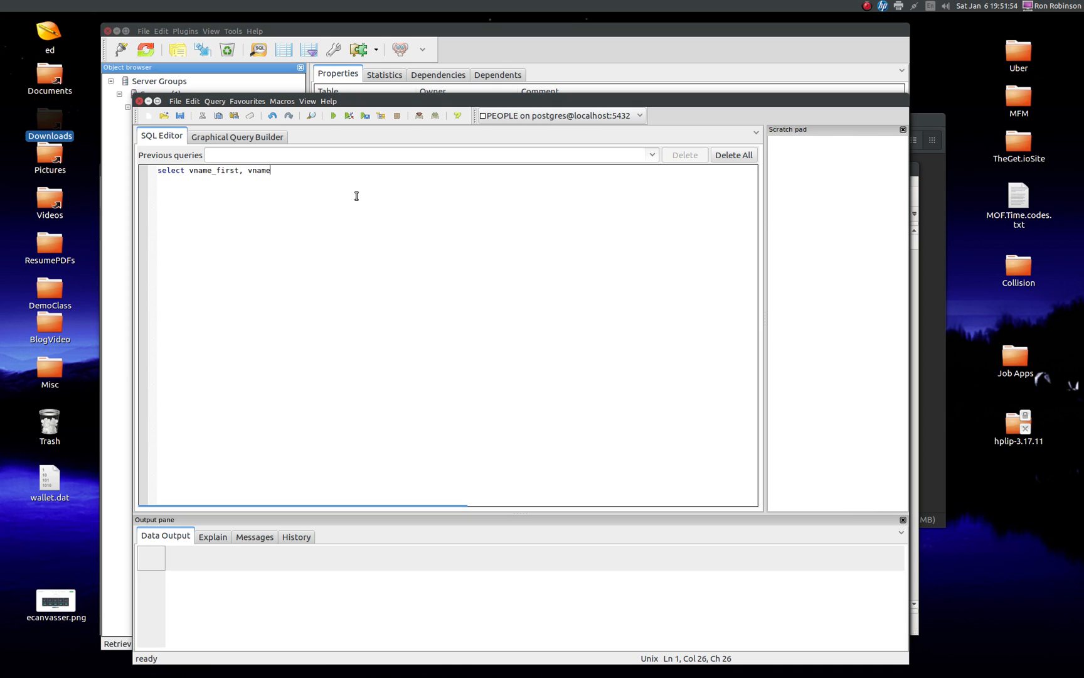
{"action": "type", "text": "_last, vemail from dnr"}
{"action": "key", "text": "BackSpace"}
{"action": "type", "text": "v "}
{"action": "type", "text": "where"}
{"action": "type", "text": " email"}
Step: Add a where clause to the query that keeps only rows whose vemail is like '%%@%%'
{"action": "key", "text": "BackSpace"}
{"action": "key", "text": "BackSpace"}
{"action": "key", "text": "BackSpace"}
{"action": "key", "text": "BackSpace"}
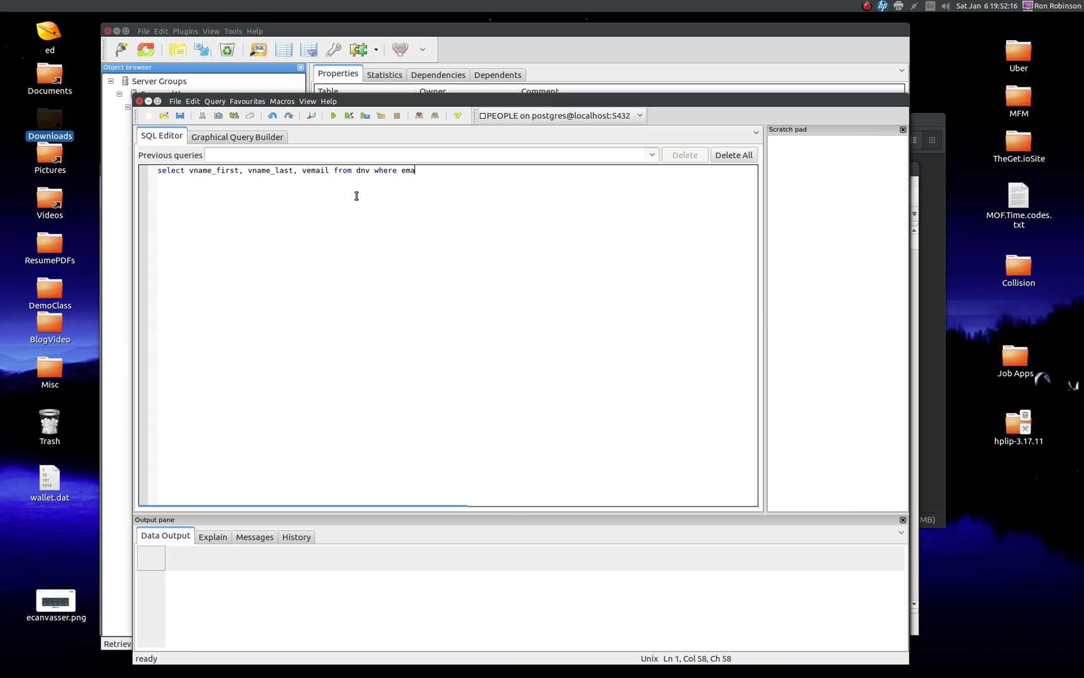
{"action": "key", "text": "BackSpace"}
{"action": "type", "text": "vemail "}
{"action": "type", "text": "like '%%@%%"}
Step: Extend the where clause with the condition AND vparty = 'REP'
{"action": "type", "text": "AND vparty ="}
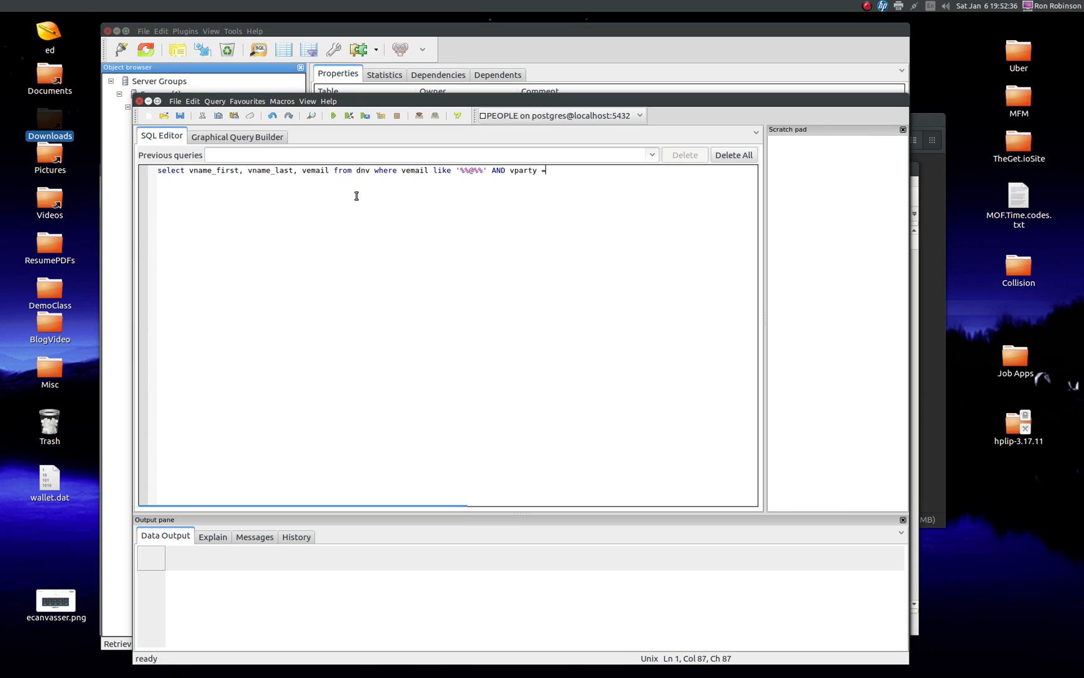
{"action": "type", "text": " 'REP'"}
{"action": "key", "text": "Return"}
Step: Run the query and look through the returned names and emails
{"action": "left_click", "coordinate": [365, 117]}
{"action": "left_click", "coordinate": [334, 117]}
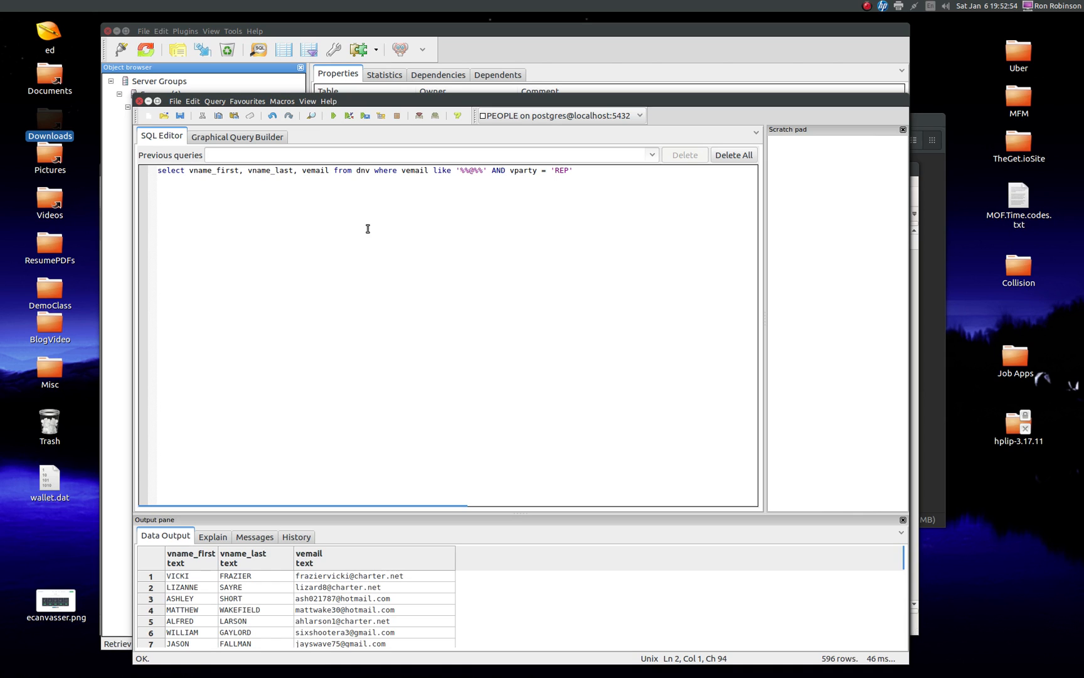
{"action": "scroll", "coordinate": [510, 590], "scroll_direction": "down", "scroll_amount": 10}
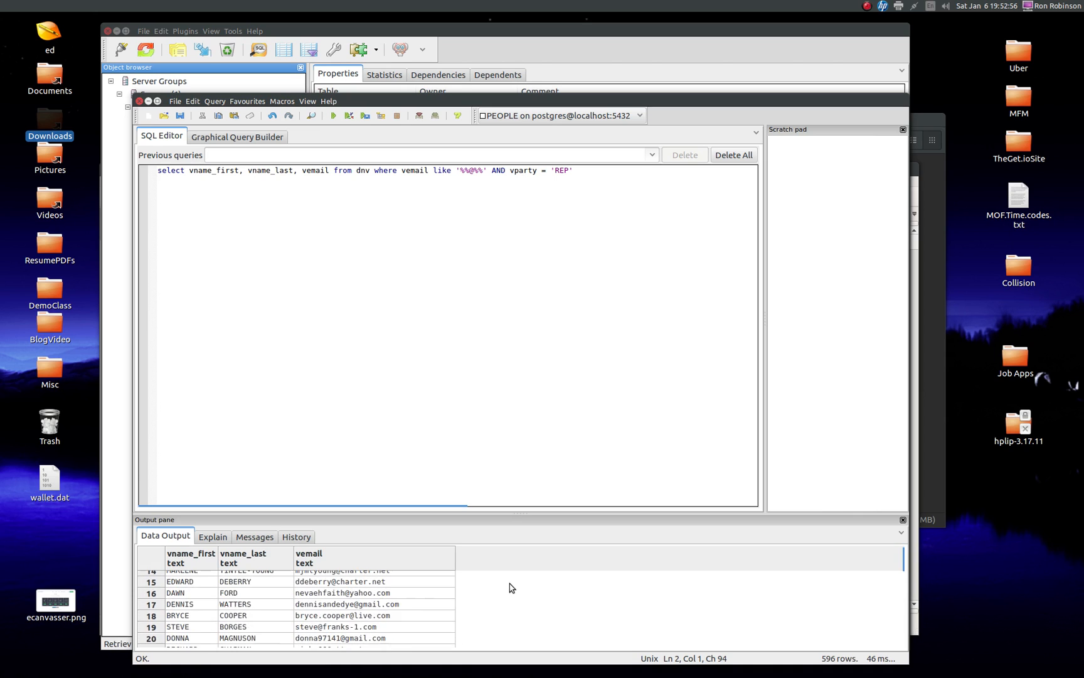
{"action": "scroll", "coordinate": [509, 601], "scroll_direction": "up", "scroll_amount": 10}
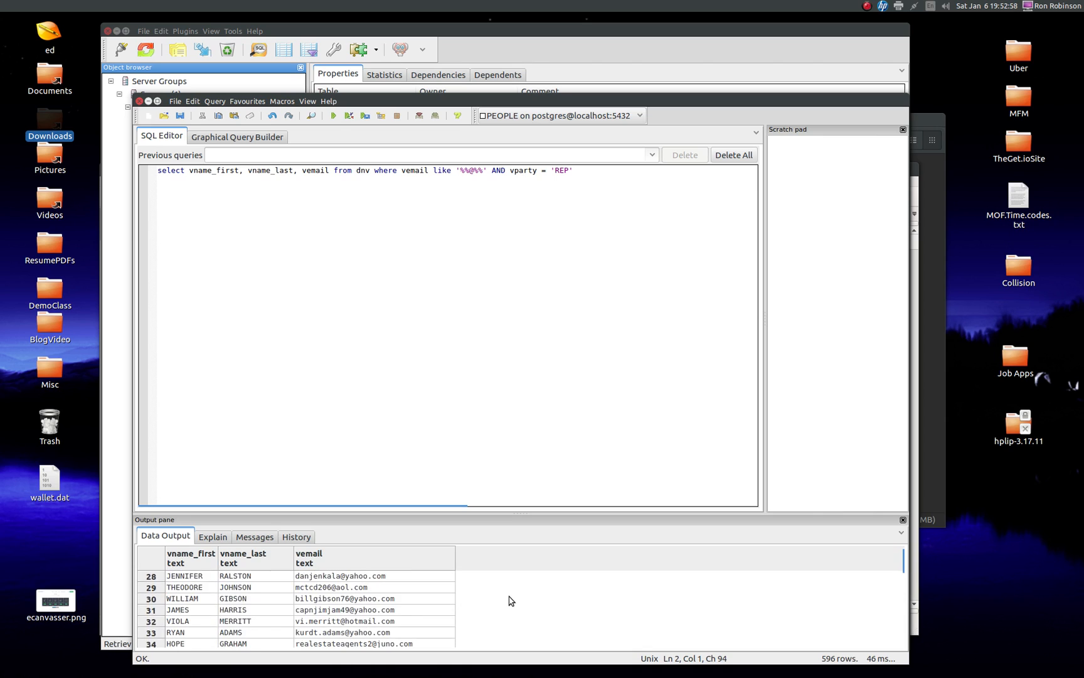
Step: Execute the query to the file /home/rr/Desktop/emails.csv with column names, comma column separator and double-quote quote character, continuing past the assertion dialog
{"action": "left_click", "coordinate": [365, 116]}
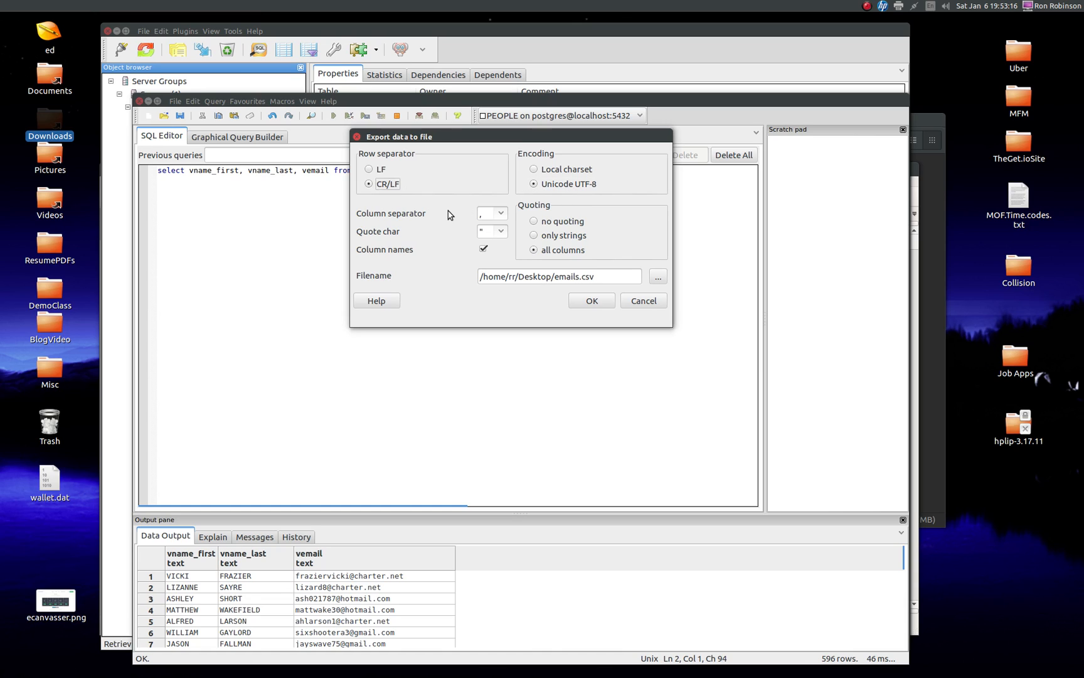
{"action": "left_click", "coordinate": [486, 216]}
{"action": "left_click", "coordinate": [487, 232]}
{"action": "left_click", "coordinate": [592, 301]}
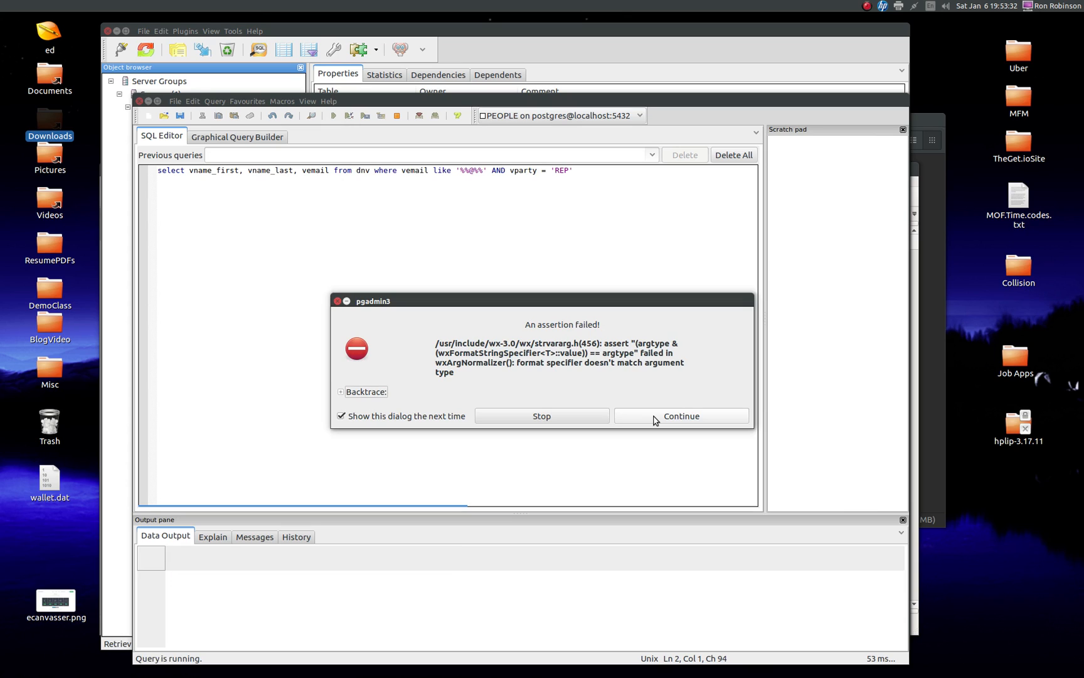
{"action": "left_click", "coordinate": [654, 417]}
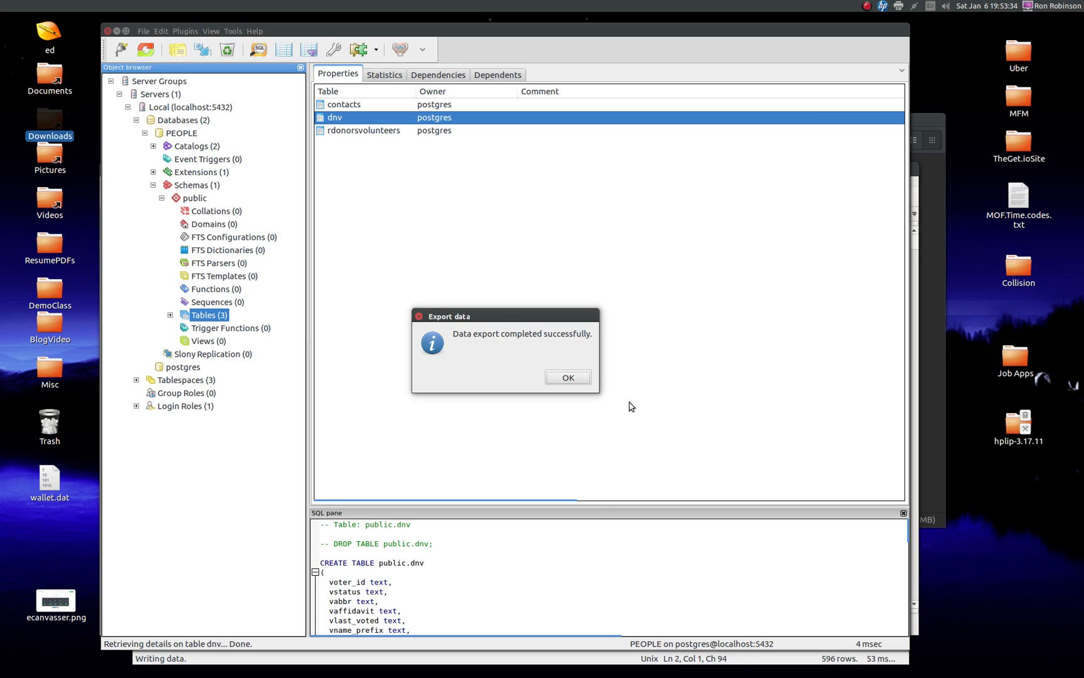
{"action": "left_click", "coordinate": [569, 379]}
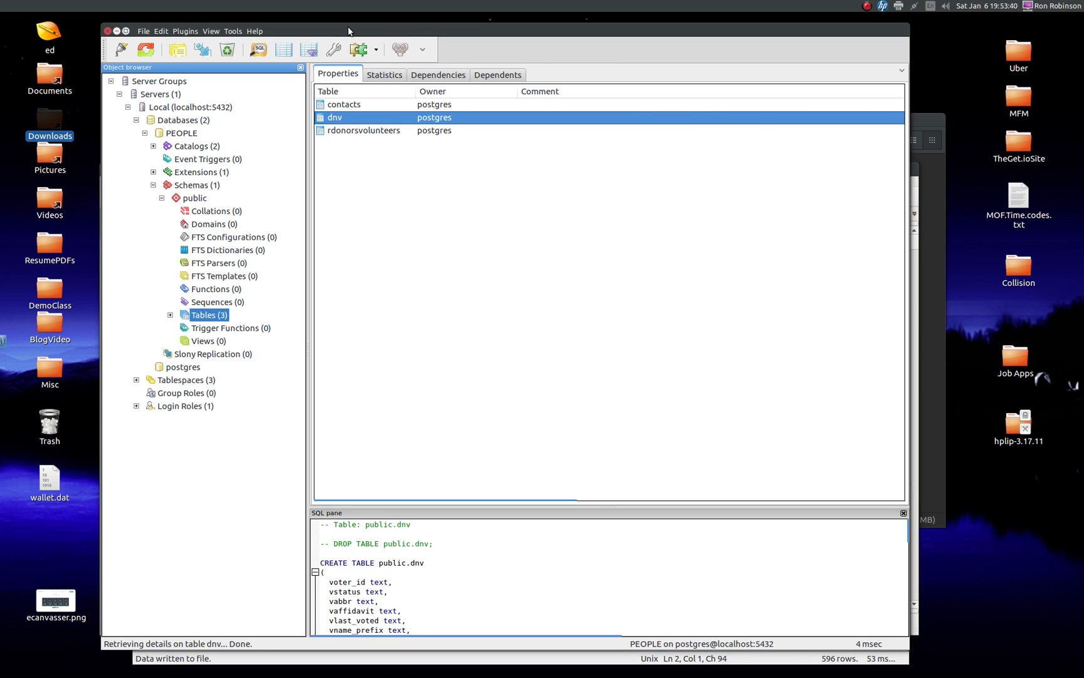
Step: Move the pgAdmin window aside, open emails.csv from the desktop in 010 Editor, and look through its exported rows
{"action": "left_click_drag", "start_coordinate": [353, 26], "coordinate": [528, 32]}
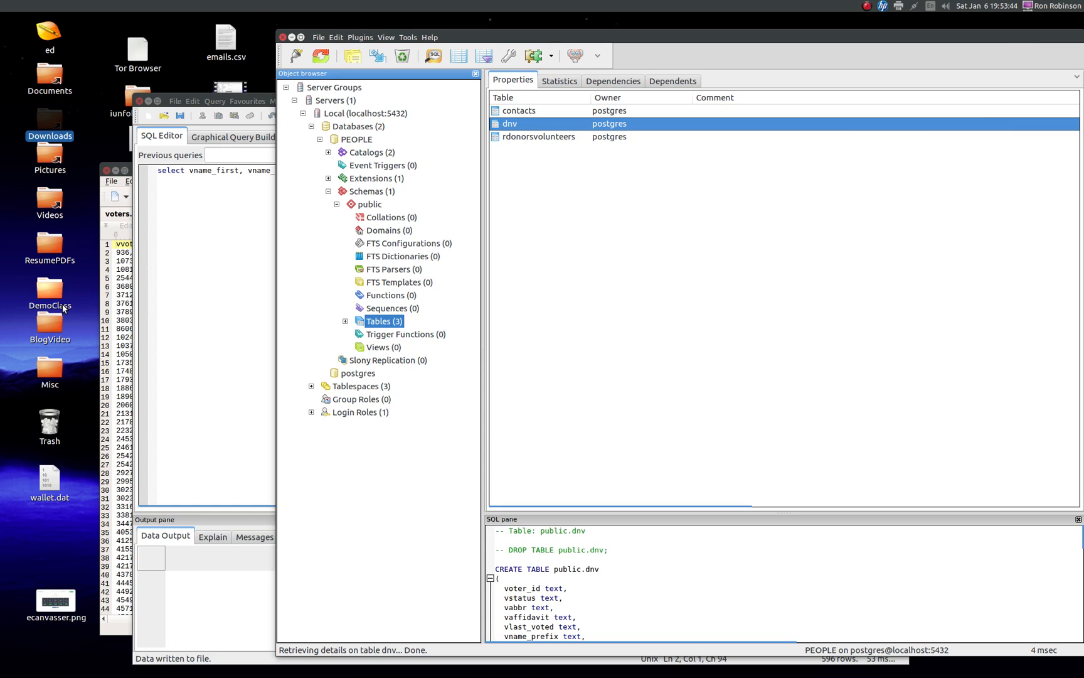
{"action": "left_click", "coordinate": [116, 317]}
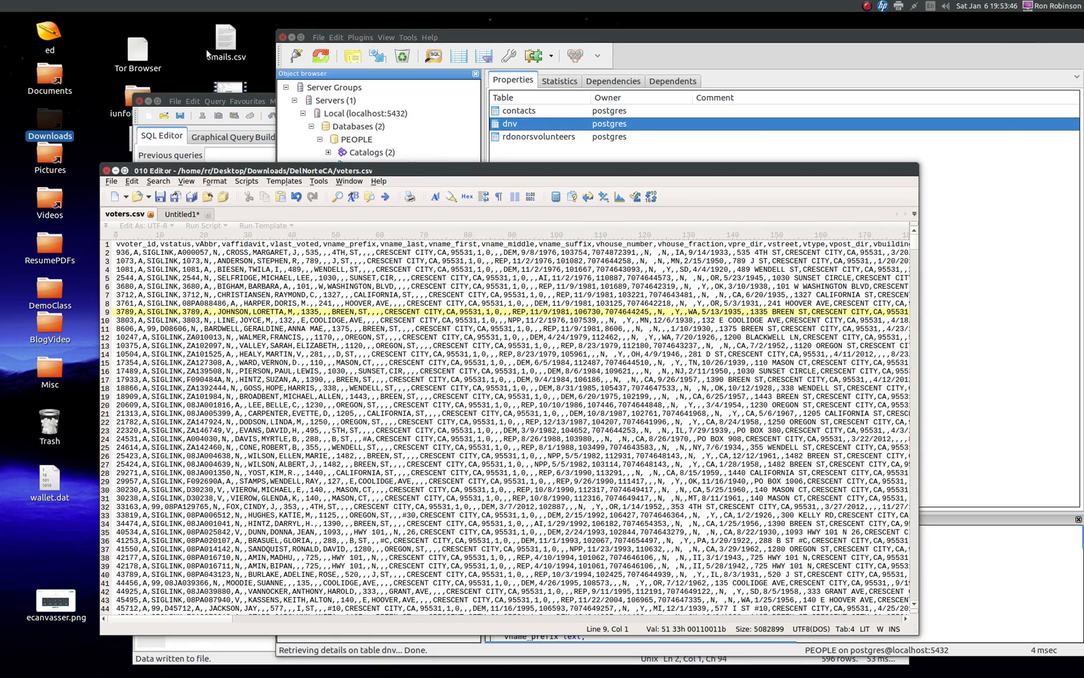
{"action": "left_click_drag", "start_coordinate": [223, 39], "coordinate": [301, 435]}
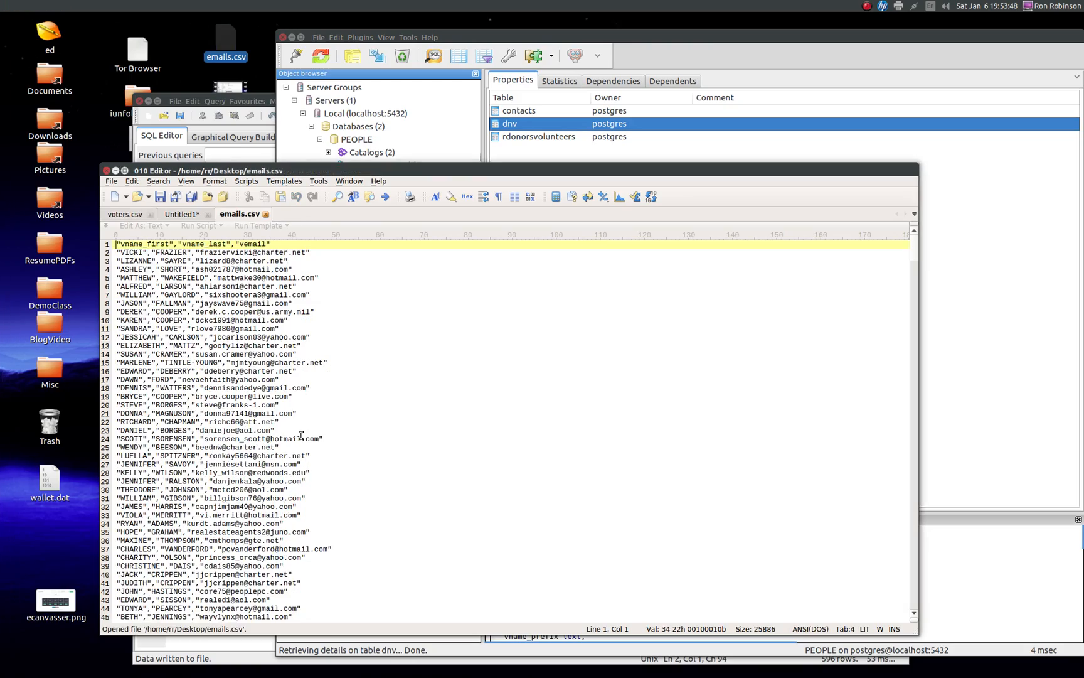
{"action": "scroll", "coordinate": [317, 295], "scroll_direction": "down", "scroll_amount": 3}
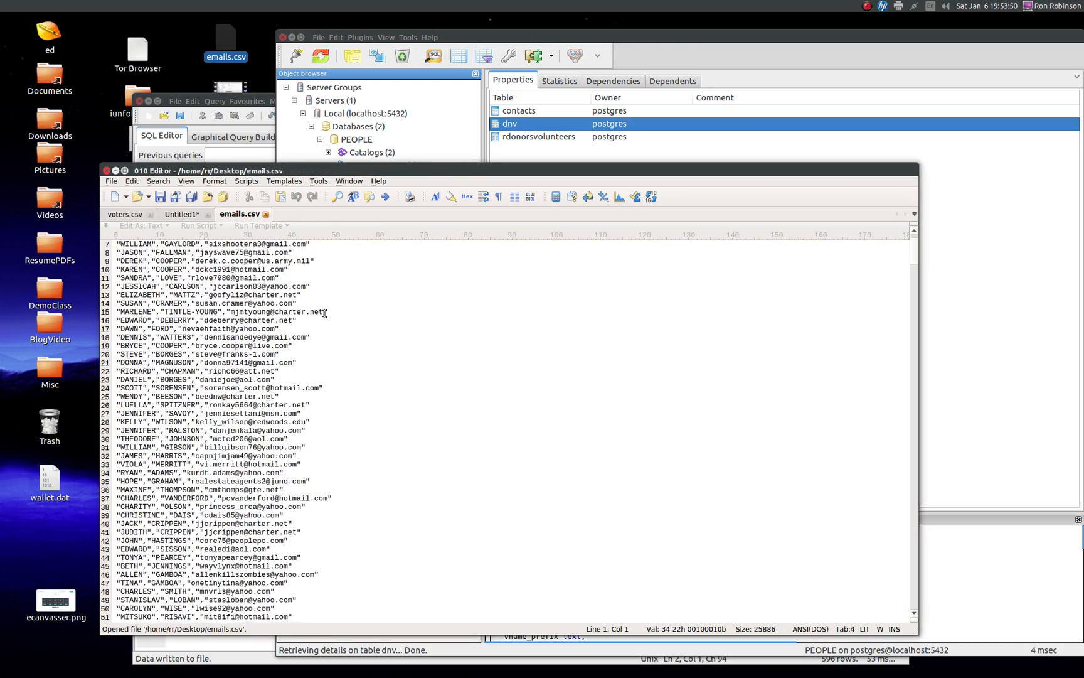
{"action": "scroll", "coordinate": [326, 313], "scroll_direction": "up", "scroll_amount": 3}
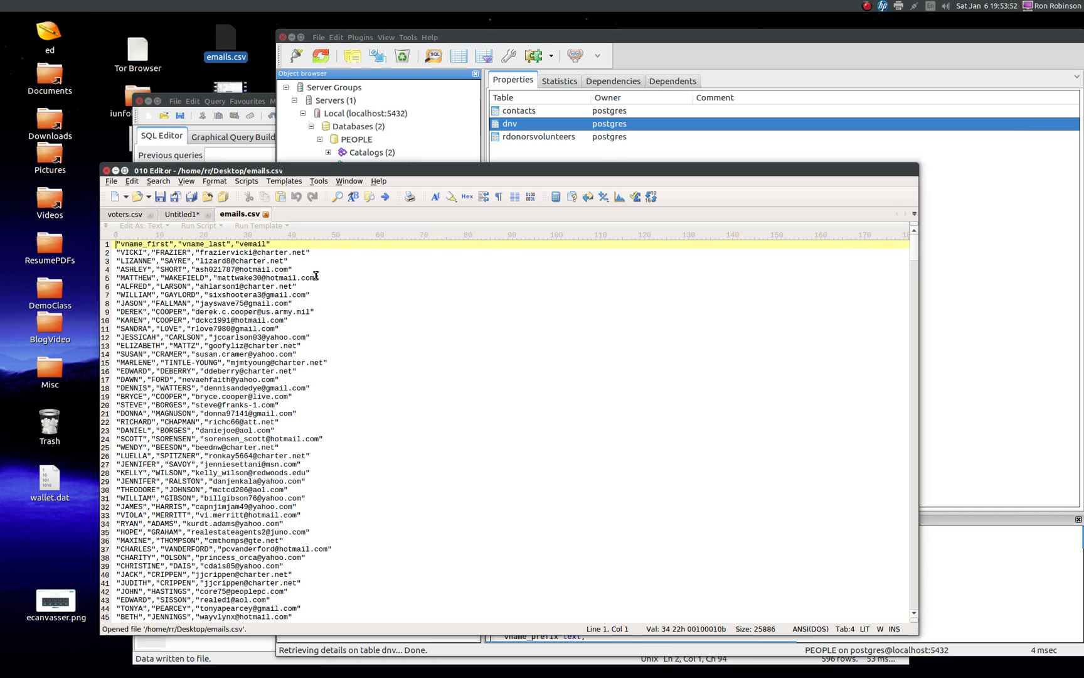